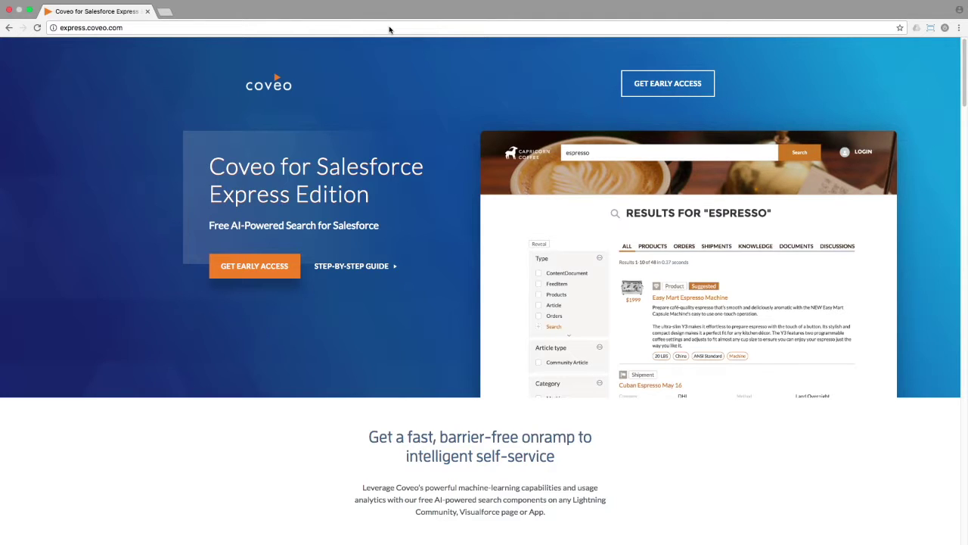
Enlarge the Express Edition search comparison image, then go to salesforce.com.
{"action": "left_click_drag", "start_coordinate": [964, 91], "coordinate": [957, 244]}
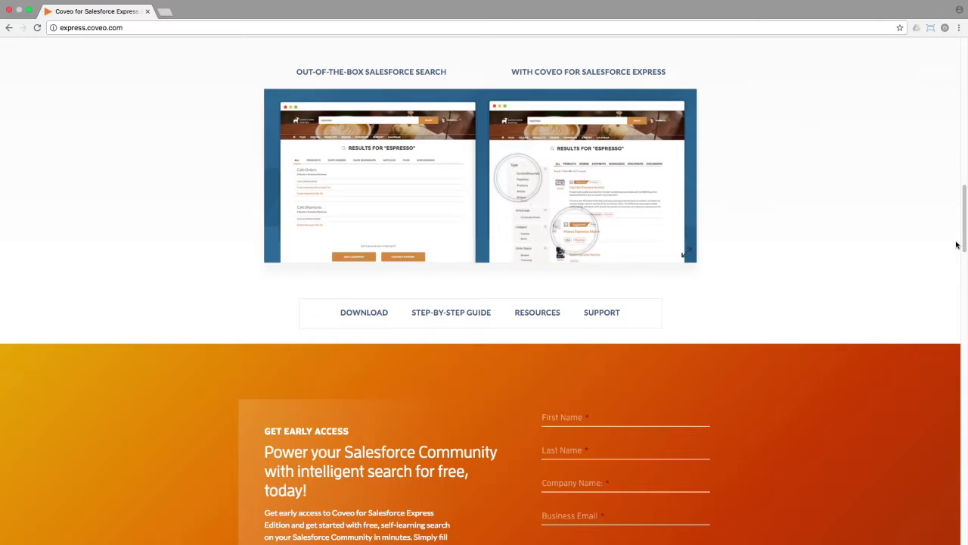
{"action": "left_click", "coordinate": [470, 222]}
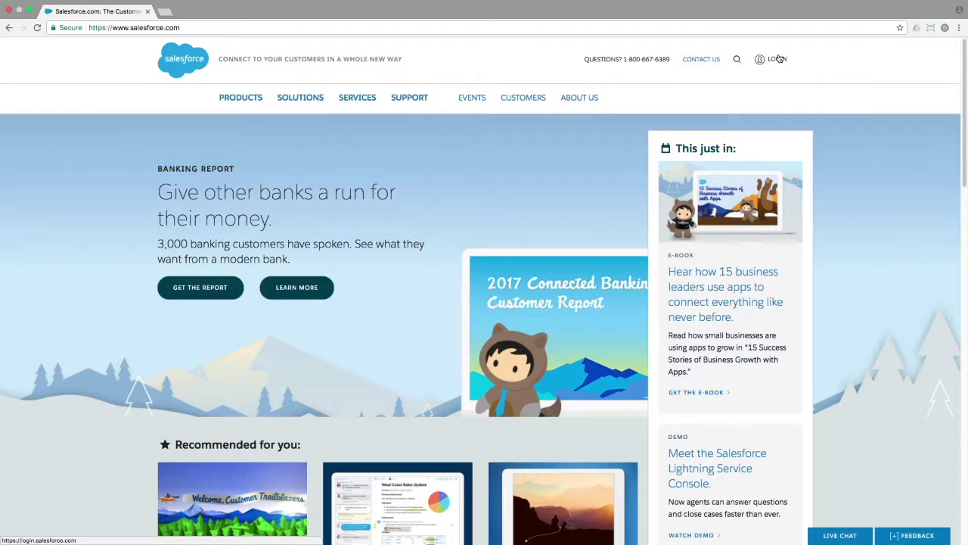
{"action": "left_click", "coordinate": [778, 59]}
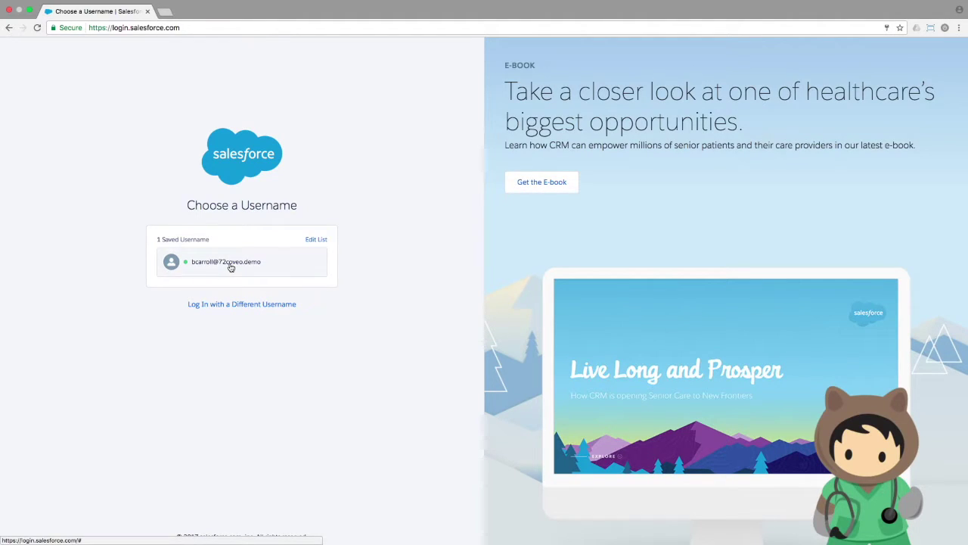
Log in to Salesforce with the saved account and open AppExchange from the App Launcher.
{"action": "left_click", "coordinate": [231, 264]}
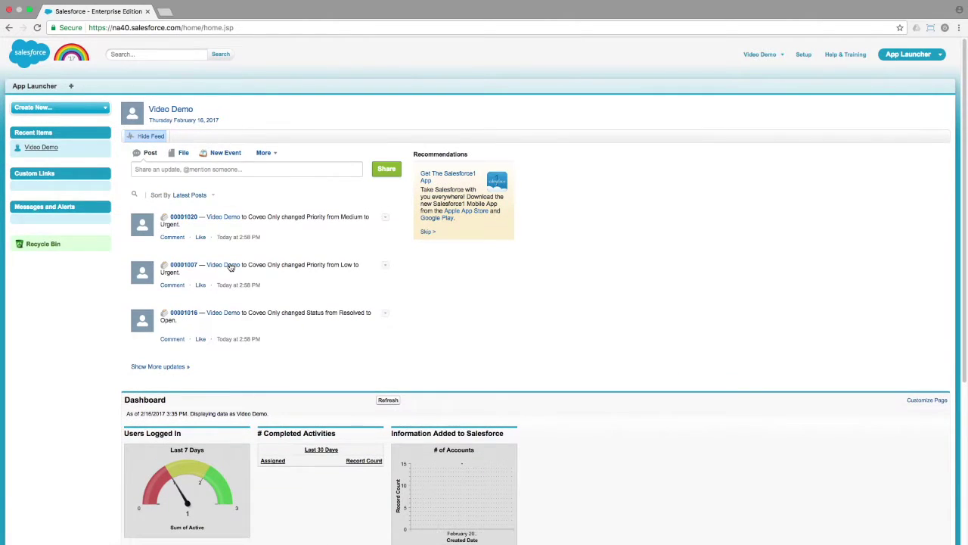
{"action": "left_click", "coordinate": [925, 57]}
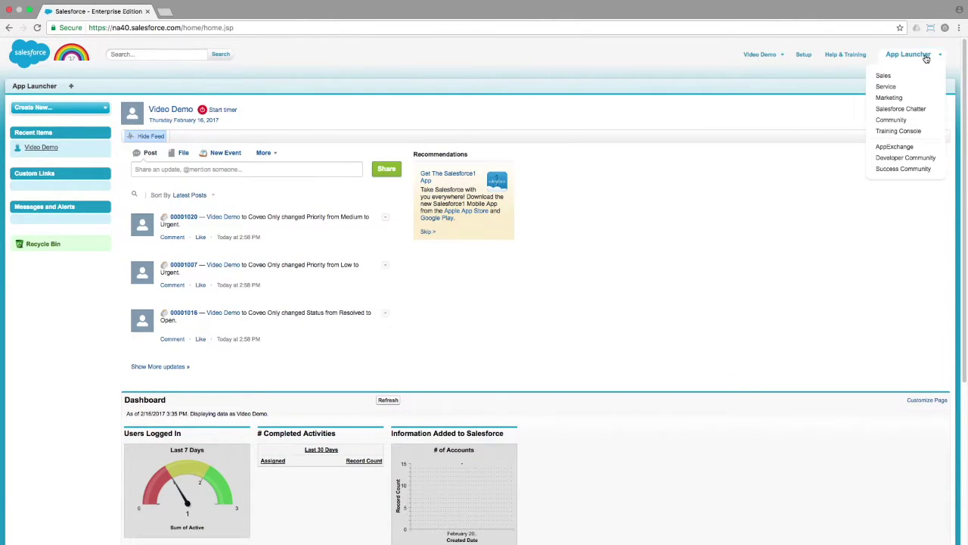
{"action": "left_click", "coordinate": [908, 146]}
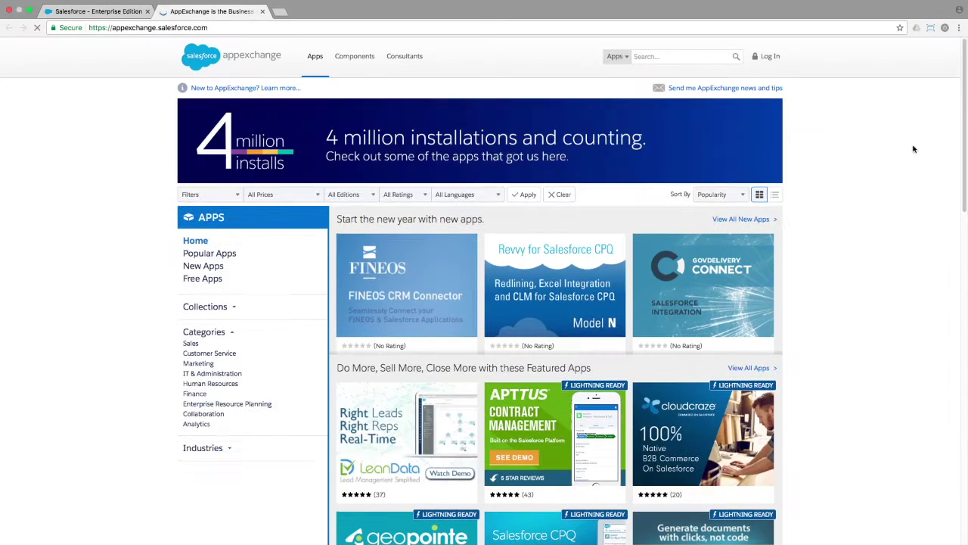
Search AppExchange for 'coveo', get the Coveo app, log in, and choose production install.
{"action": "left_click", "coordinate": [687, 57]}
{"action": "type", "text": "coveo"}
{"action": "key", "text": "Return"}
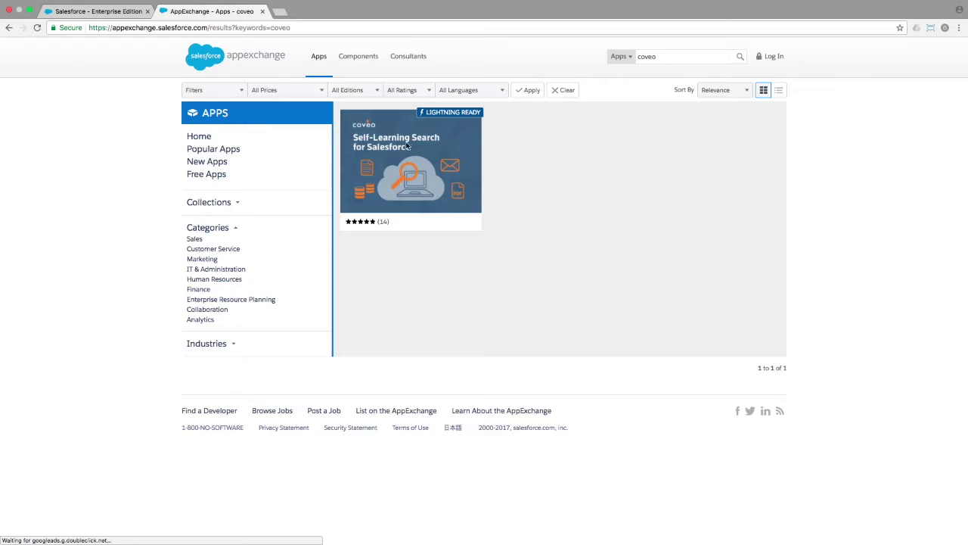
{"action": "mouse_move", "coordinate": [407, 146]}
{"action": "left_click", "coordinate": [459, 220]}
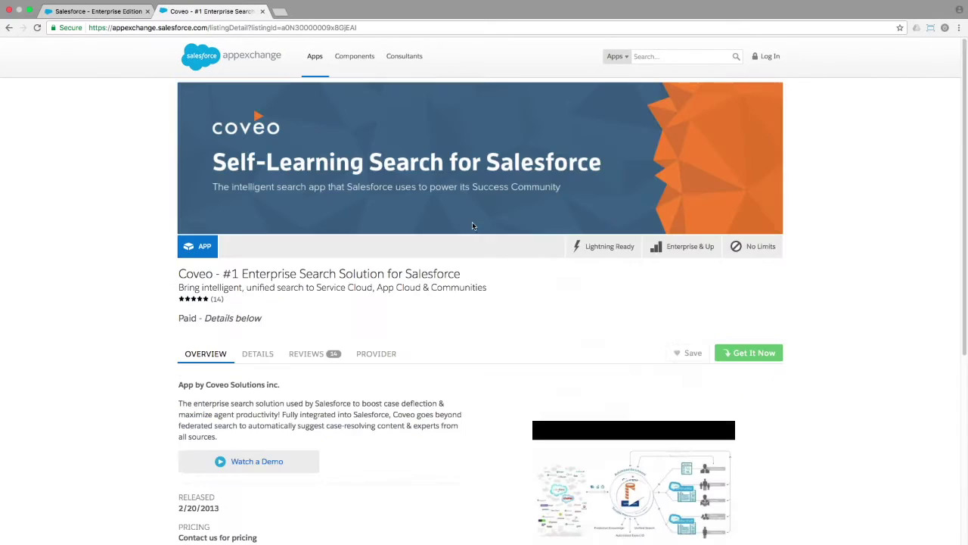
{"action": "left_click", "coordinate": [752, 357]}
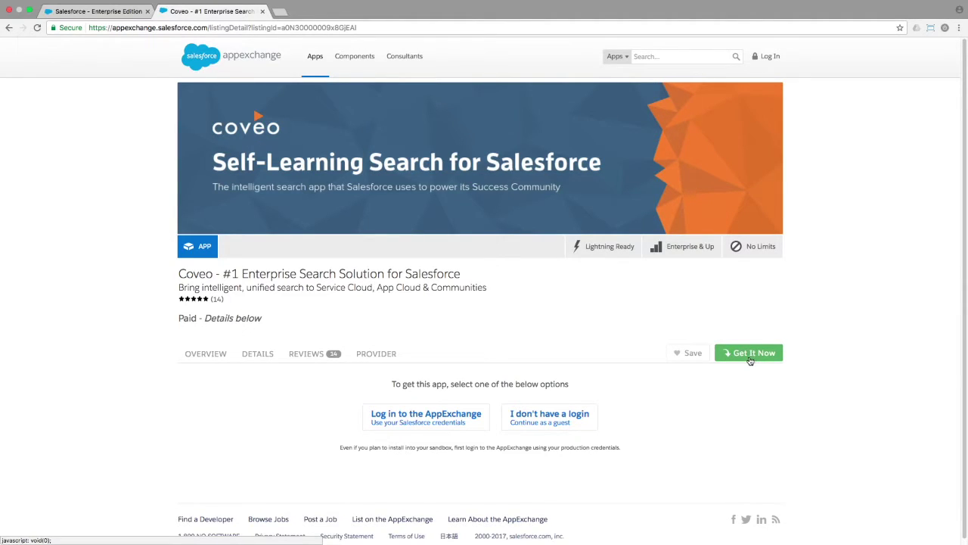
{"action": "left_click", "coordinate": [418, 418]}
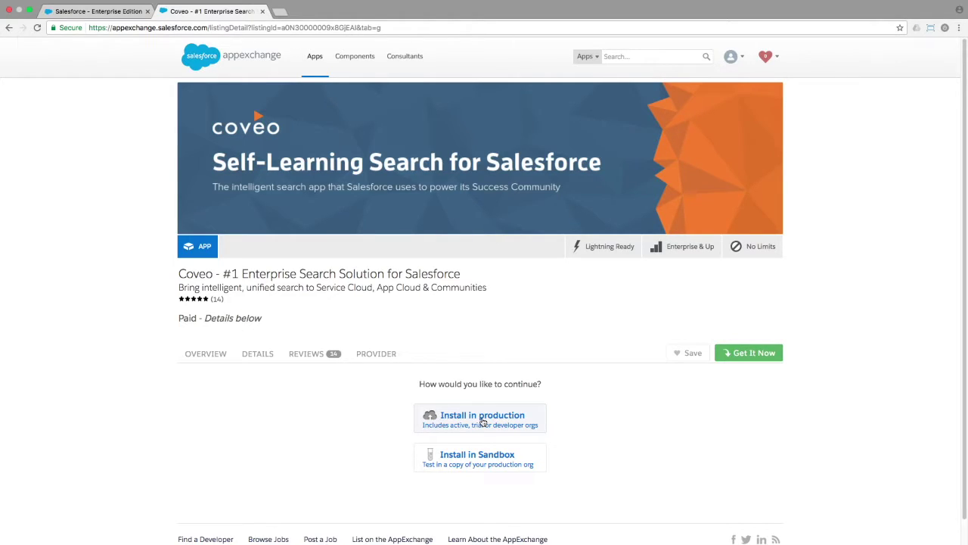
{"action": "left_click", "coordinate": [483, 420]}
Accept the terms and conditions and confirm the Coveo package installation.
{"action": "scroll", "coordinate": [959, 348], "scroll_direction": "down", "scroll_amount": 5}
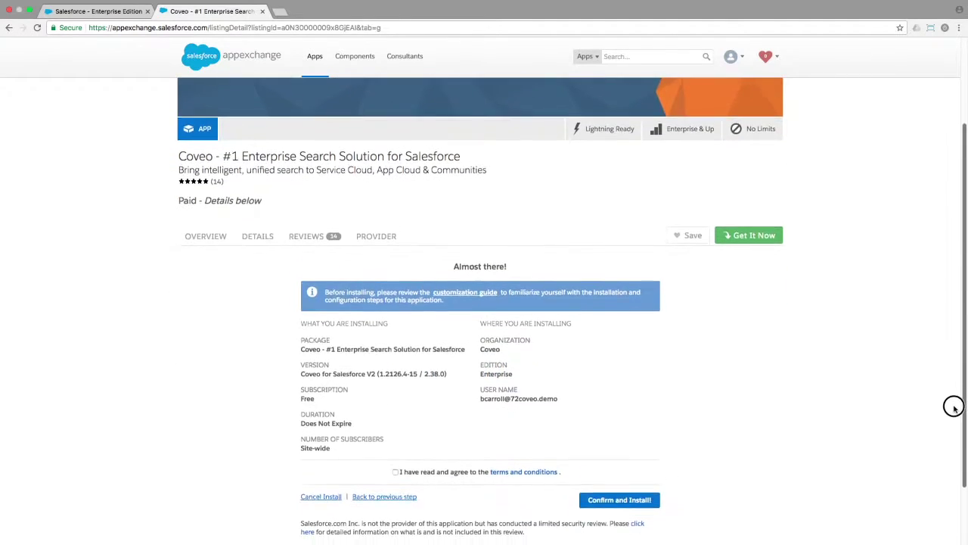
{"action": "scroll", "coordinate": [953, 407], "scroll_direction": "down", "scroll_amount": 2}
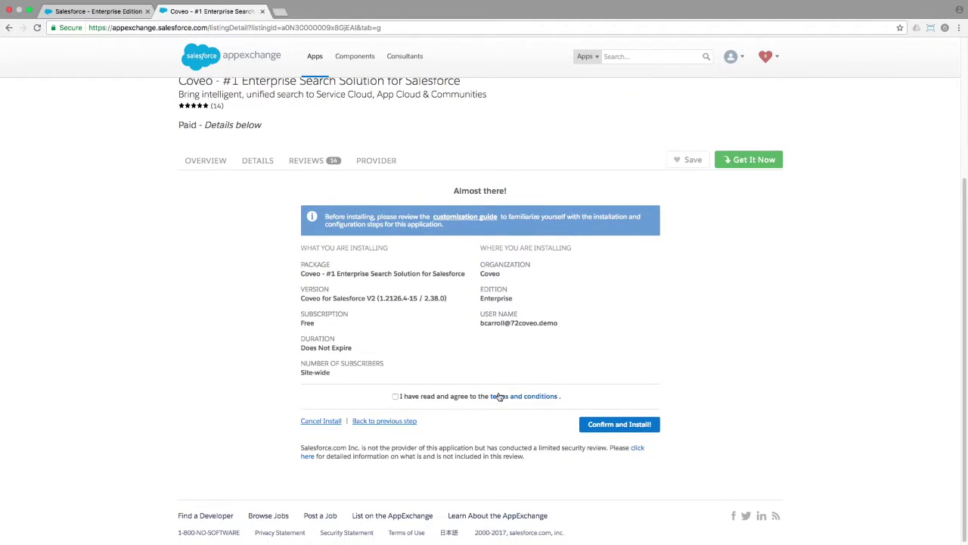
{"action": "left_click", "coordinate": [395, 397]}
{"action": "left_click", "coordinate": [628, 427]}
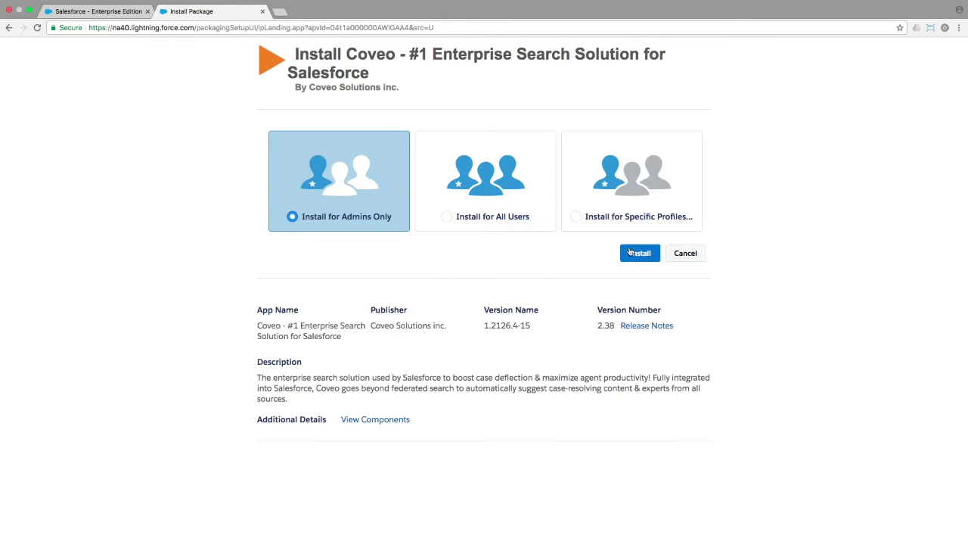
Install Coveo package 1.2126.4-15 for admins only, granting third-party site access.
{"action": "left_click", "coordinate": [637, 254]}
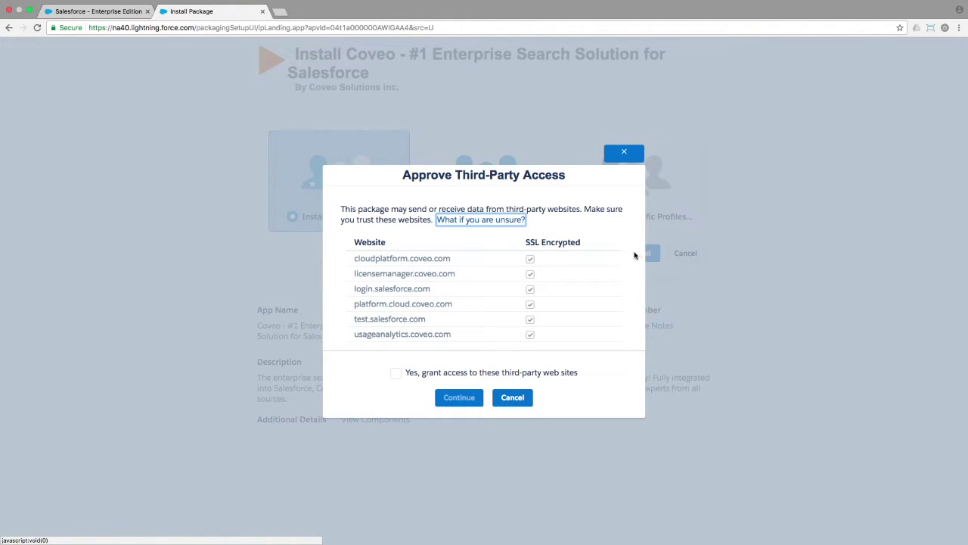
{"action": "left_click", "coordinate": [395, 373]}
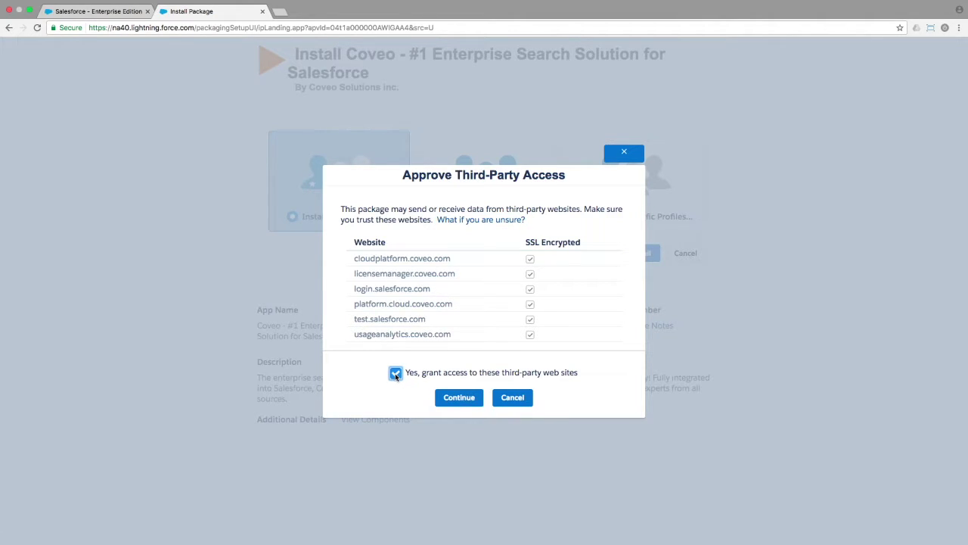
{"action": "left_click", "coordinate": [467, 399]}
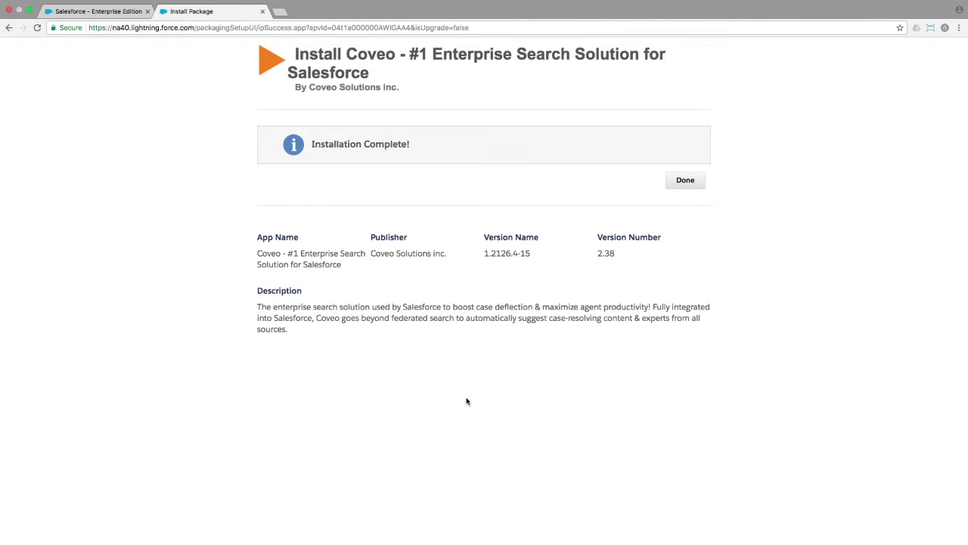
Close the completed installation and go to the Salesforce Setup home.
{"action": "left_click", "coordinate": [690, 185]}
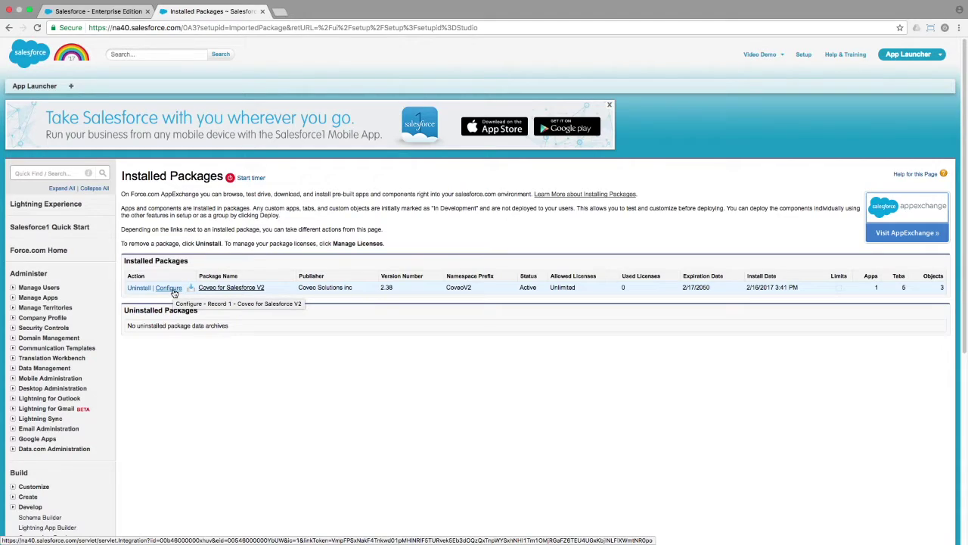
{"action": "left_click", "coordinate": [804, 56]}
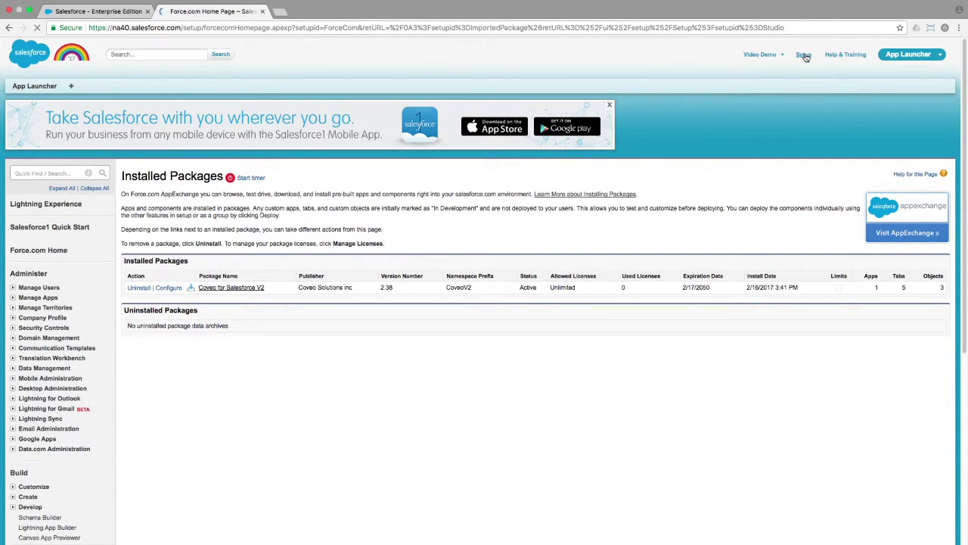
{"action": "left_click_drag", "start_coordinate": [964, 260], "coordinate": [958, 318]}
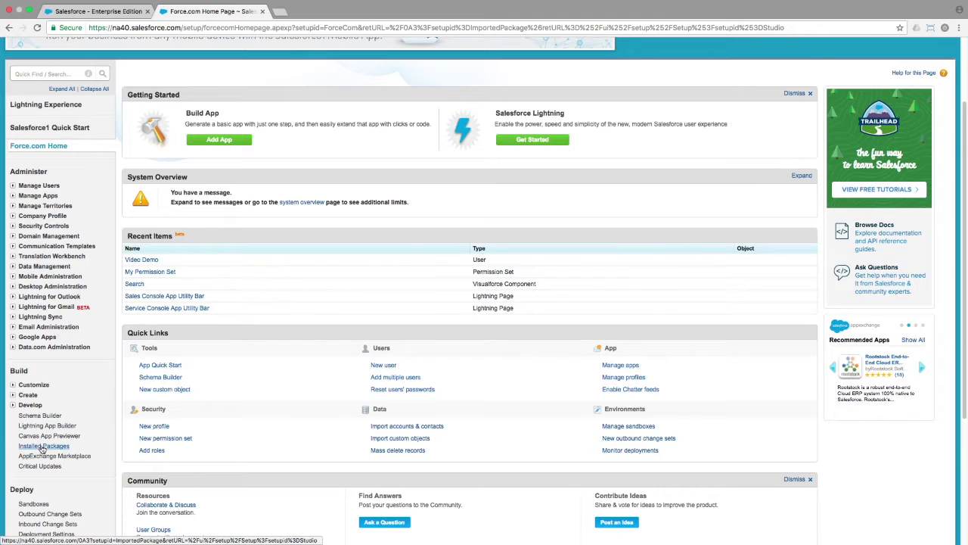
{"action": "scroll", "coordinate": [43, 448], "scroll_direction": "up", "scroll_amount": 3}
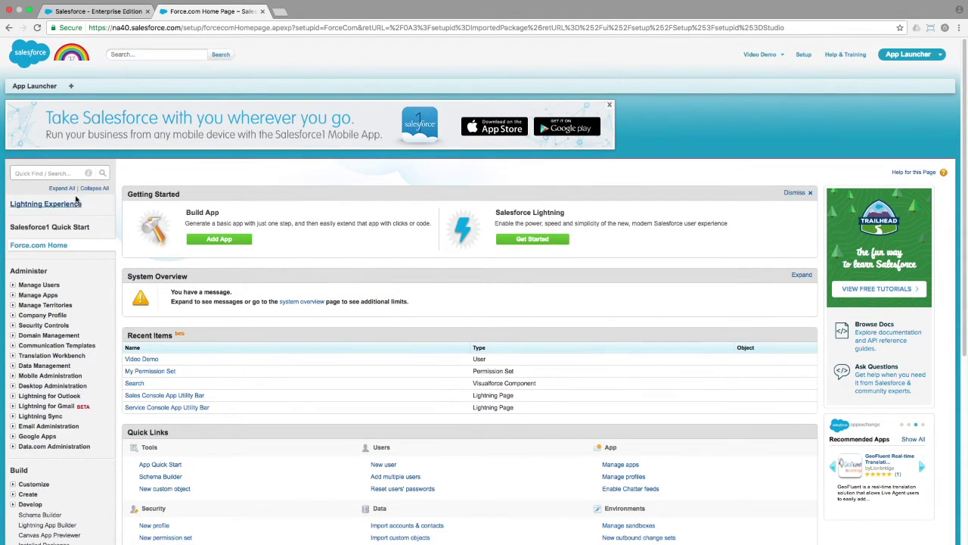
Find Installed Packages with Quick Find 'inst' and configure Coveo for Salesforce V2.
{"action": "left_click", "coordinate": [60, 174]}
{"action": "type", "text": "inst"}
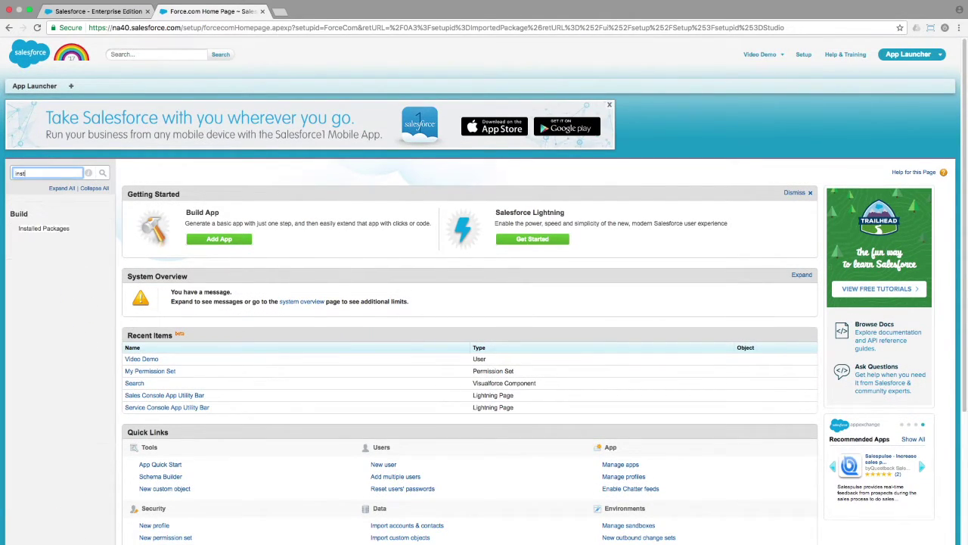
{"action": "left_click", "coordinate": [44, 229]}
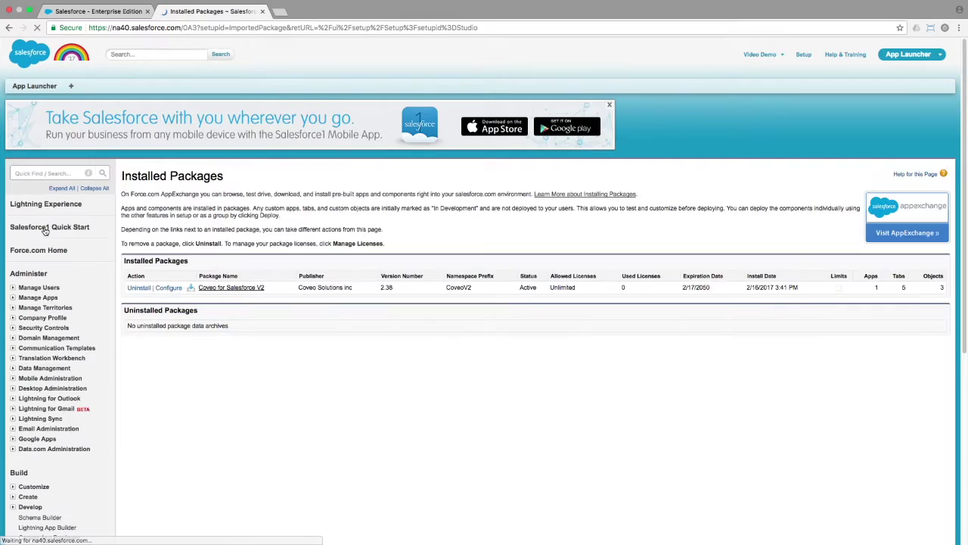
{"action": "left_click", "coordinate": [168, 288]}
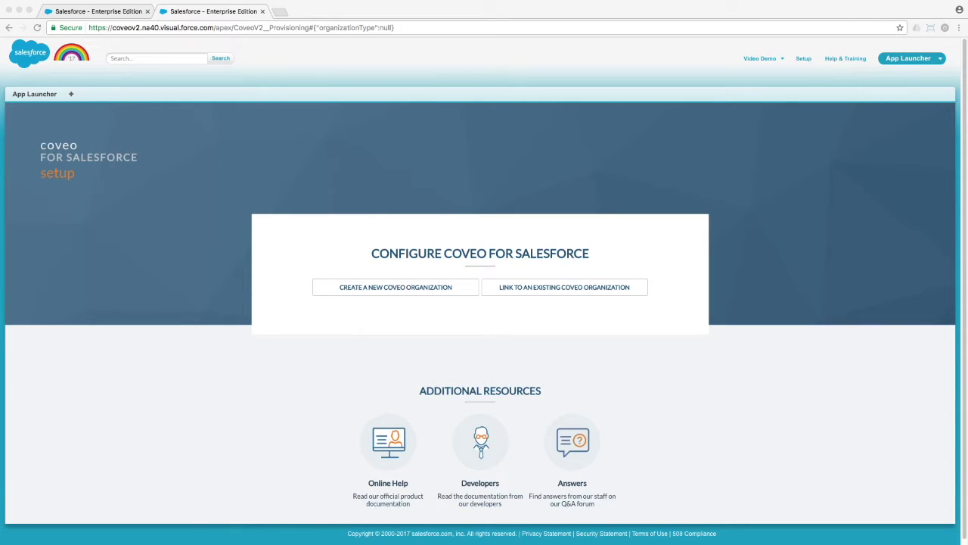
Start a Free plan Coveo organization named 'Coveo for Salesforce Express Org Demo' and accept the terms.
{"action": "left_click", "coordinate": [335, 357]}
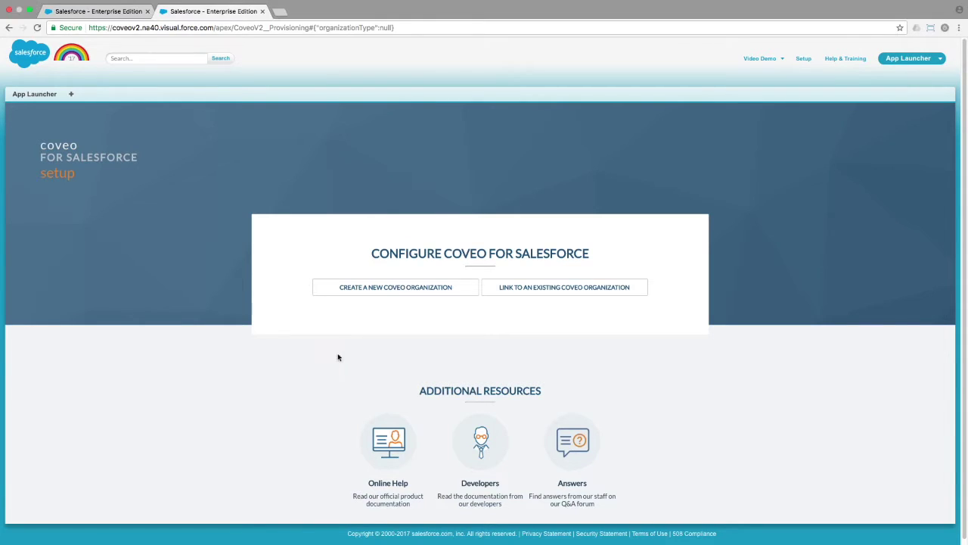
{"action": "left_click", "coordinate": [376, 288]}
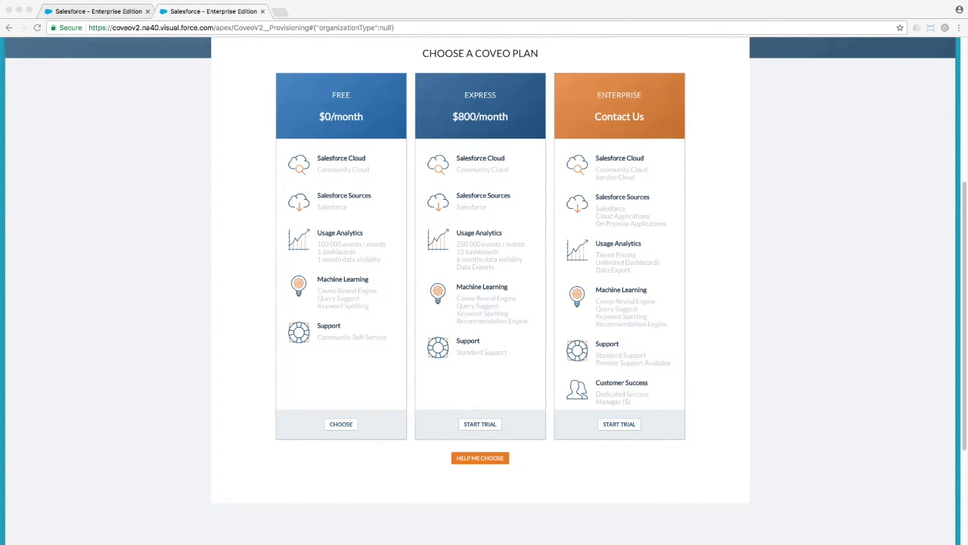
{"action": "left_click", "coordinate": [341, 424]}
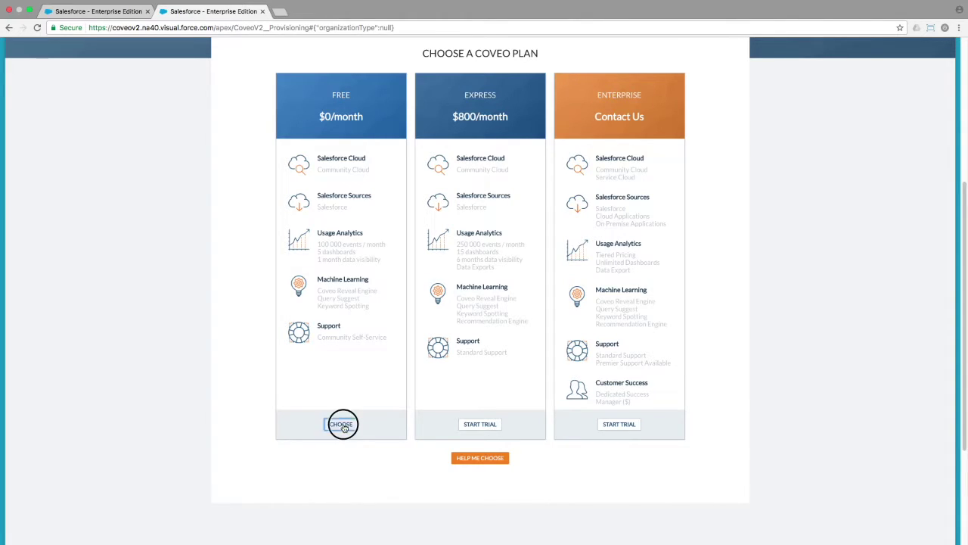
{"action": "type", "text": "Coveo for Salesforce Express Org Demo"}
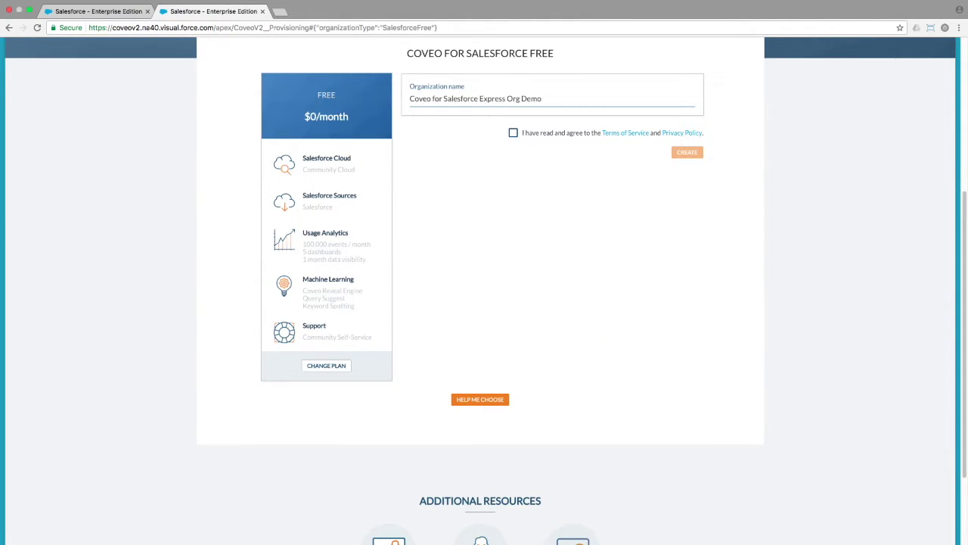
{"action": "left_click", "coordinate": [513, 132]}
Create the new Free Coveo organization.
{"action": "left_click", "coordinate": [687, 154]}
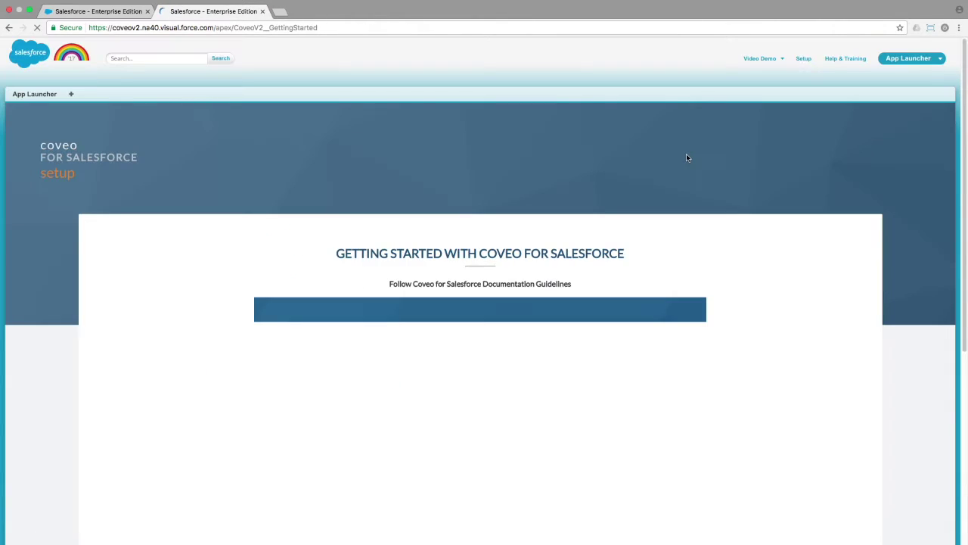
{"action": "scroll", "coordinate": [665, 295], "scroll_direction": "down", "scroll_amount": 3}
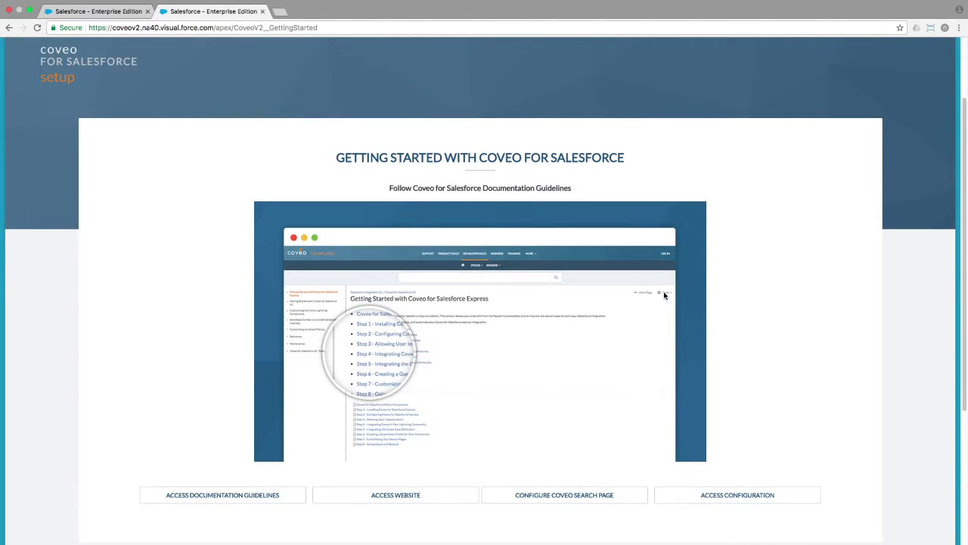
{"action": "scroll", "coordinate": [665, 295], "scroll_direction": "down", "scroll_amount": 2}
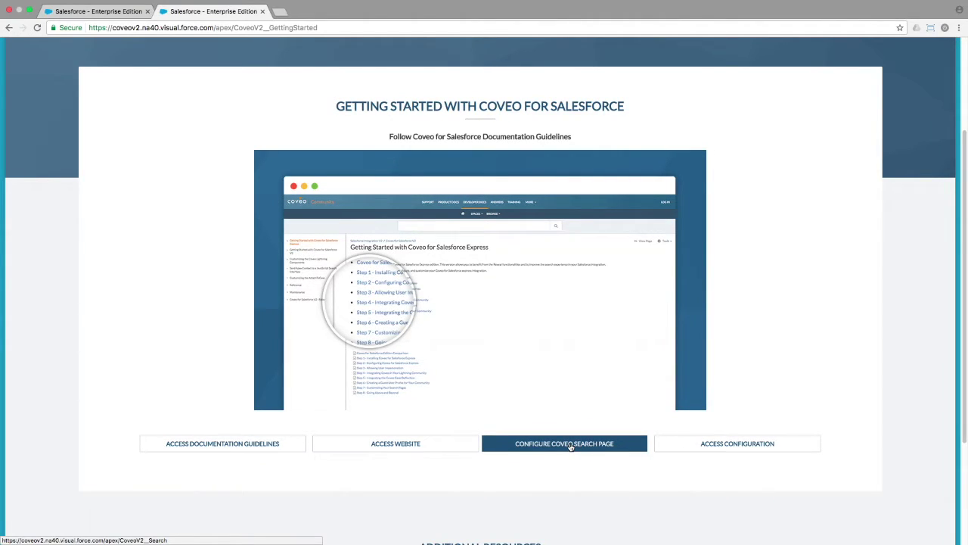
Create a search page keeping only All Content, Case and Knowledge Article tabs.
{"action": "left_click", "coordinate": [571, 447]}
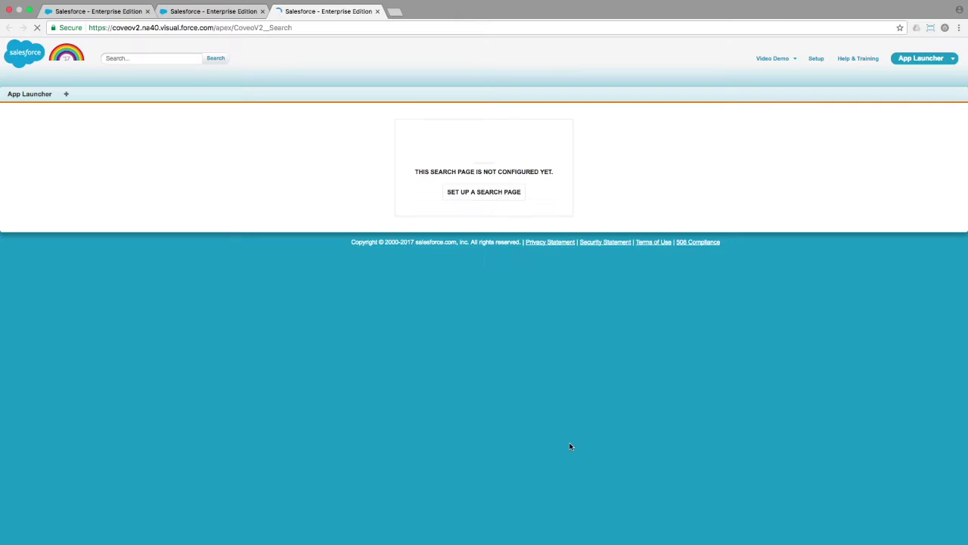
{"action": "left_click", "coordinate": [484, 193]}
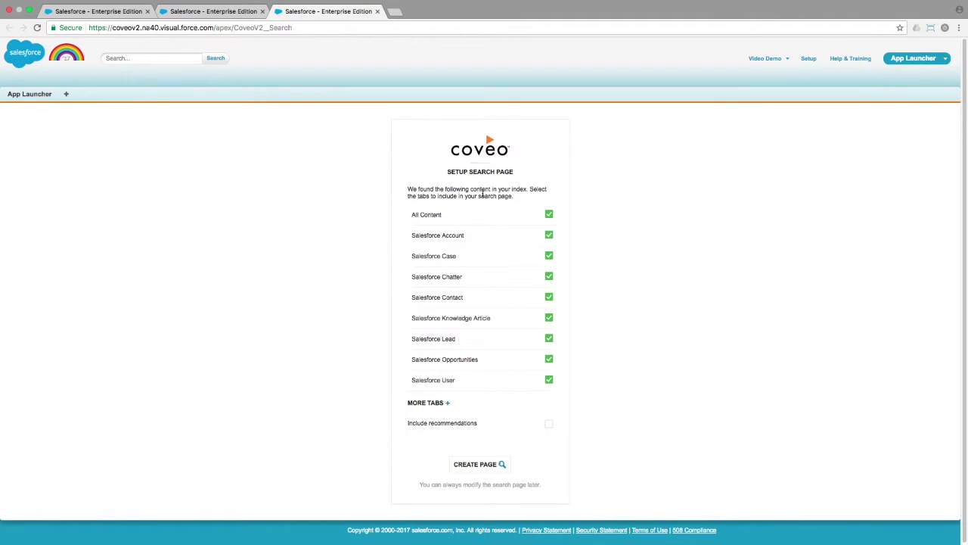
{"action": "left_click", "coordinate": [549, 234]}
{"action": "left_click", "coordinate": [550, 277]}
{"action": "left_click", "coordinate": [549, 297]}
{"action": "left_click", "coordinate": [550, 338]}
{"action": "left_click", "coordinate": [550, 358]}
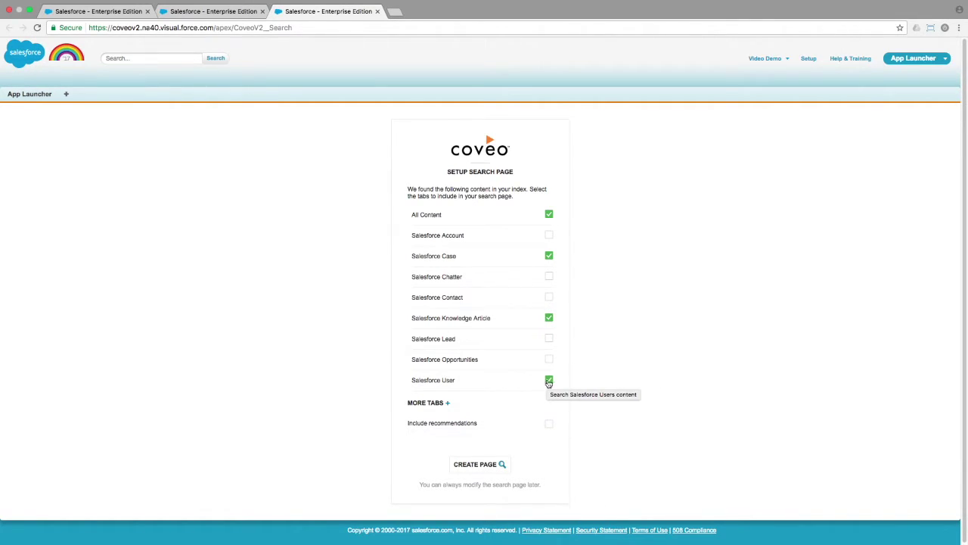
{"action": "left_click", "coordinate": [550, 380]}
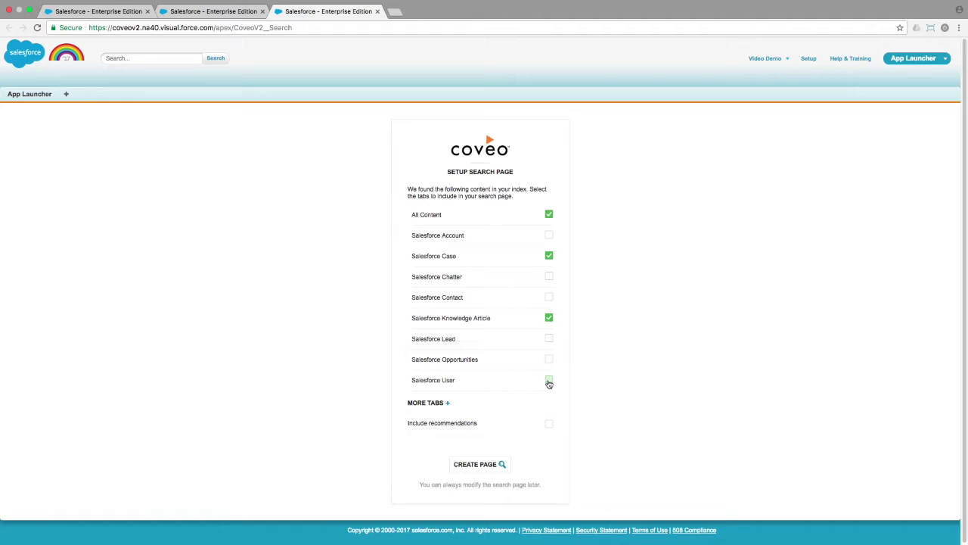
{"action": "left_click", "coordinate": [477, 465]}
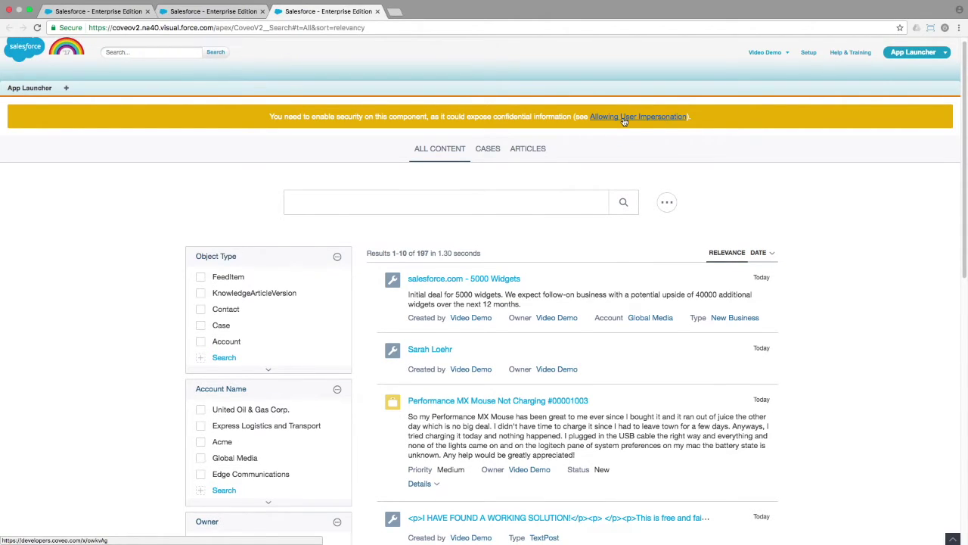
Via Quick Find 'conn', restrict Coveo for Salesforce connected app to admin-approved pre-authorized users.
{"action": "left_click", "coordinate": [810, 55]}
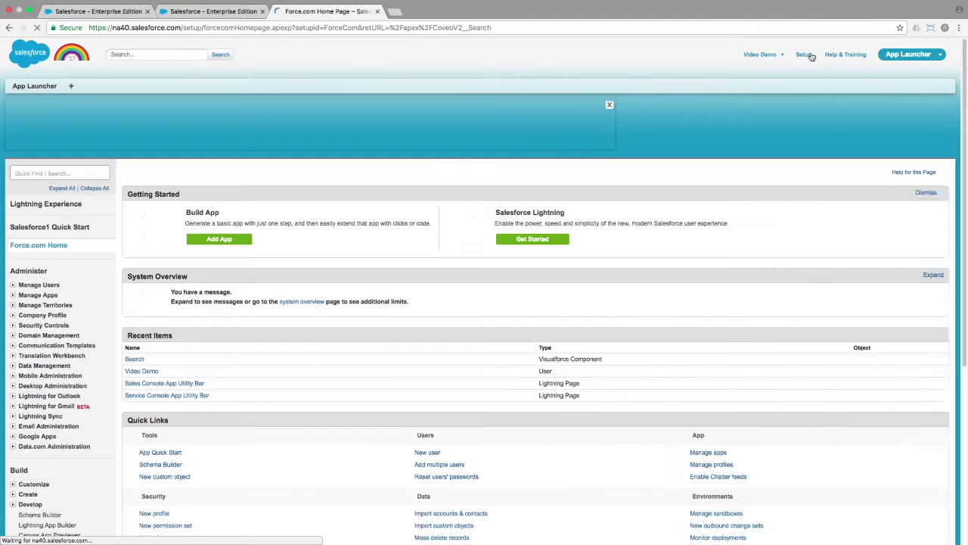
{"action": "type", "text": "conn"}
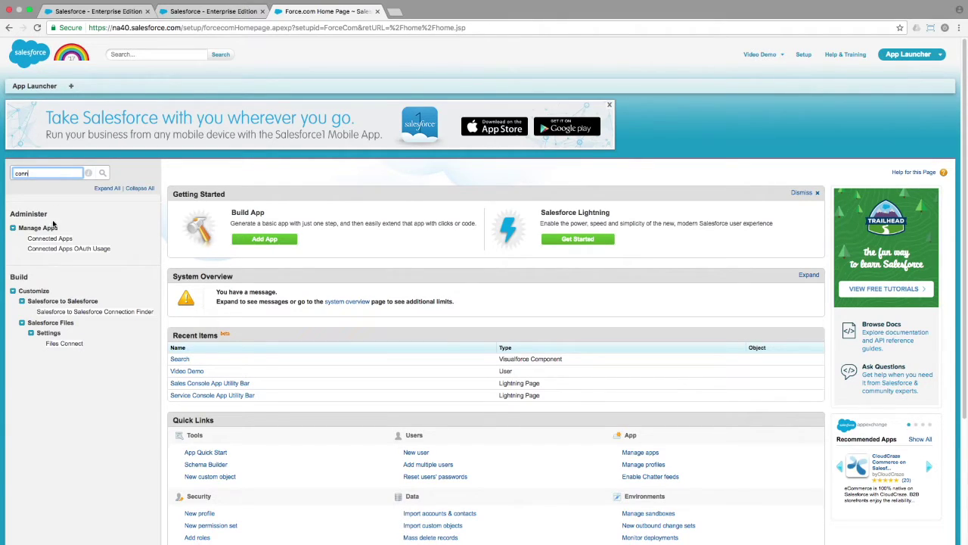
{"action": "left_click", "coordinate": [57, 239]}
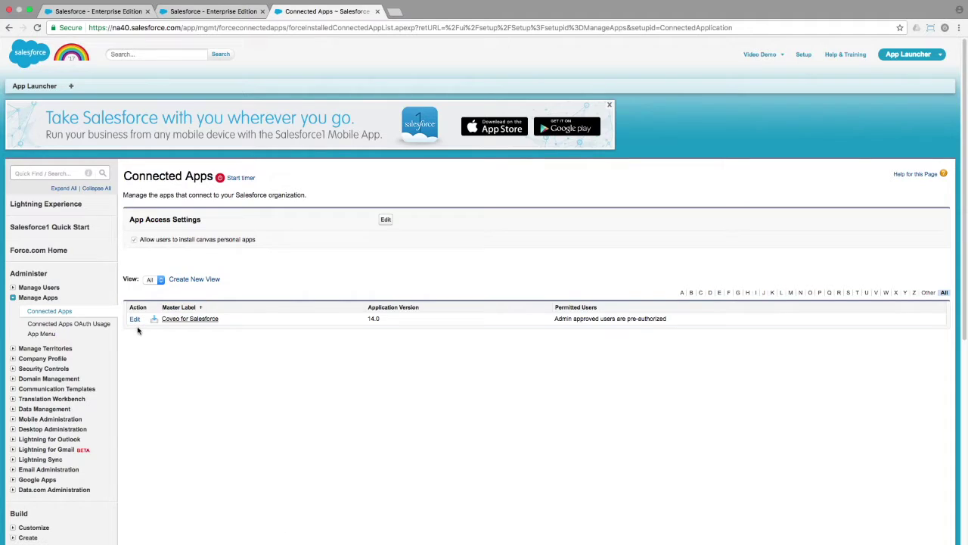
{"action": "left_click", "coordinate": [135, 318]}
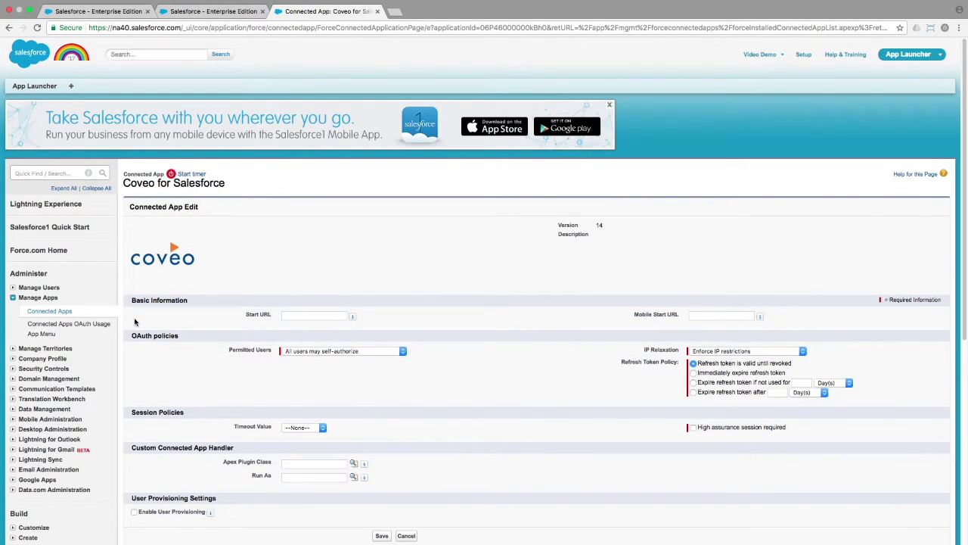
{"action": "left_click", "coordinate": [333, 353]}
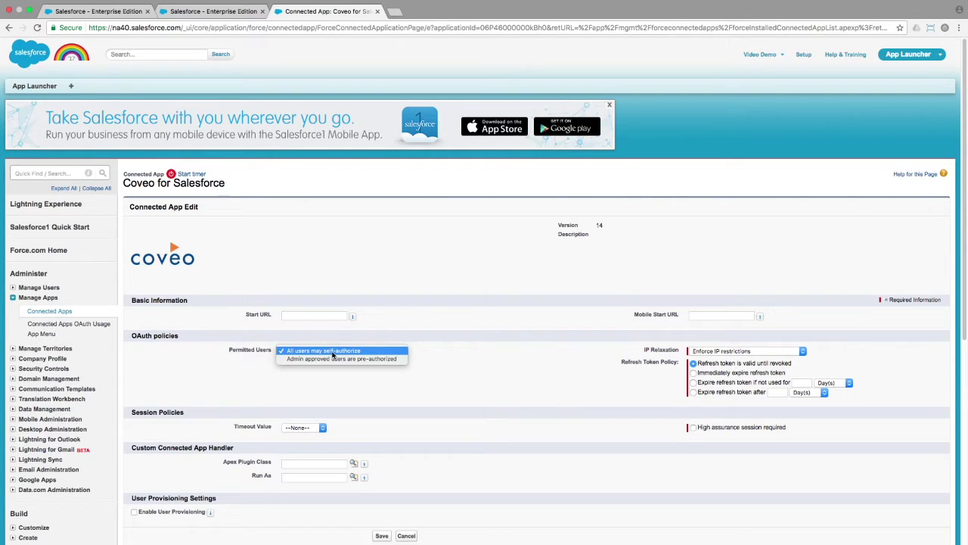
{"action": "left_click", "coordinate": [330, 362]}
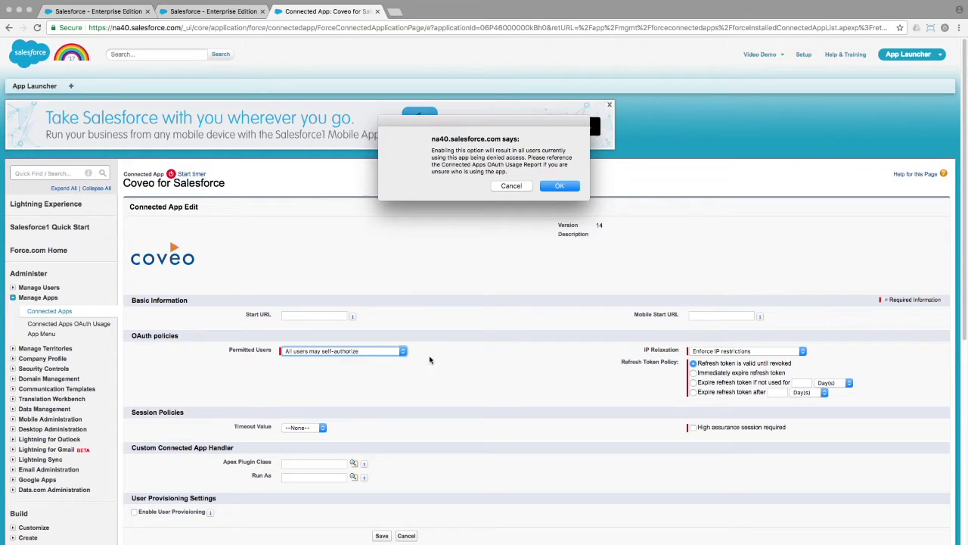
{"action": "left_click", "coordinate": [561, 186]}
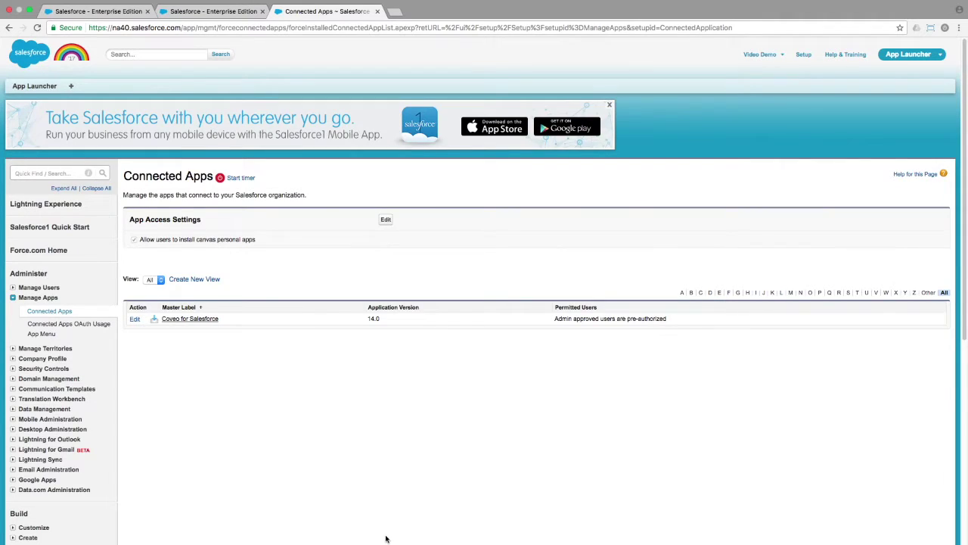
Grant System Administrator, Standard User, Partner Community User and Standard Guest profiles access to the Coveo app.
{"action": "left_click", "coordinate": [176, 321]}
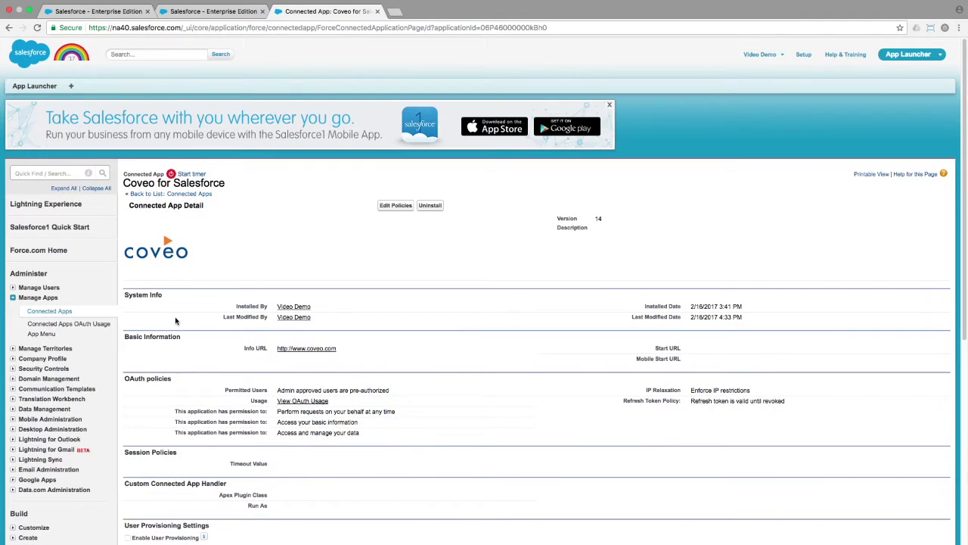
{"action": "scroll", "coordinate": [176, 321], "scroll_direction": "down", "scroll_amount": 5}
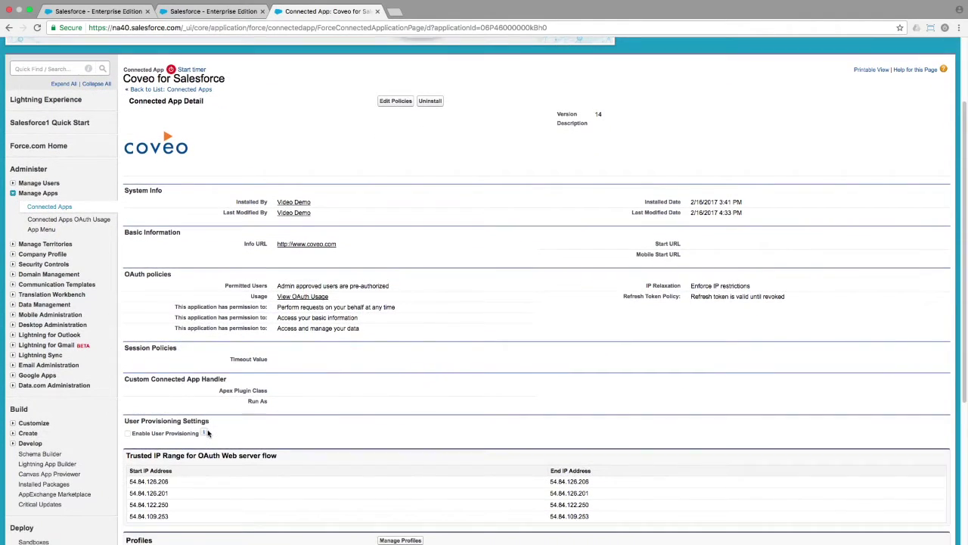
{"action": "scroll", "coordinate": [208, 431], "scroll_direction": "down", "scroll_amount": 6}
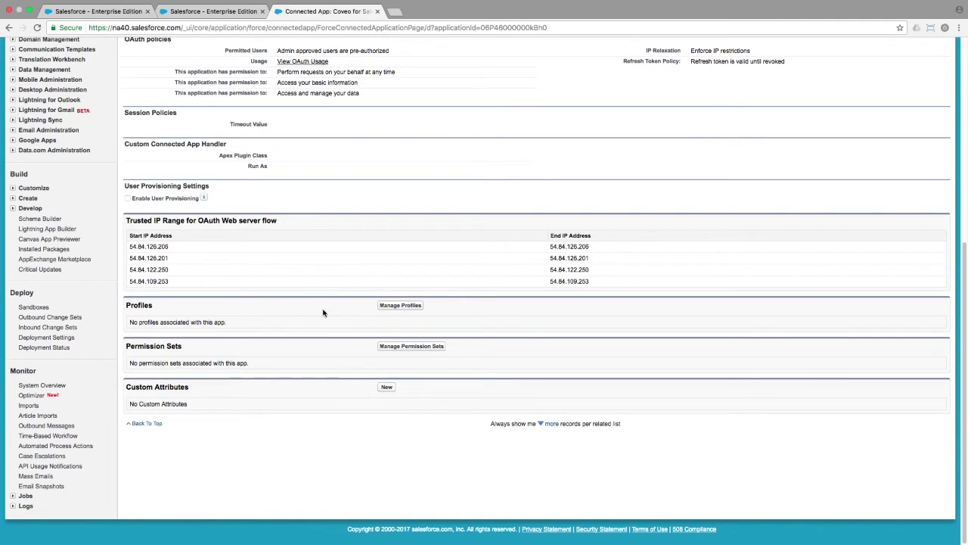
{"action": "left_click", "coordinate": [390, 308]}
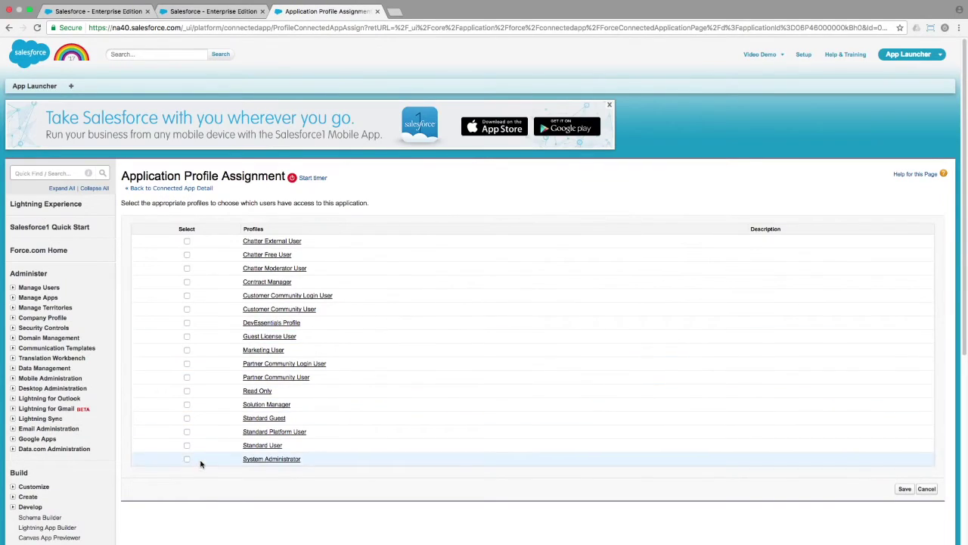
{"action": "left_click", "coordinate": [187, 460]}
{"action": "left_click", "coordinate": [186, 445]}
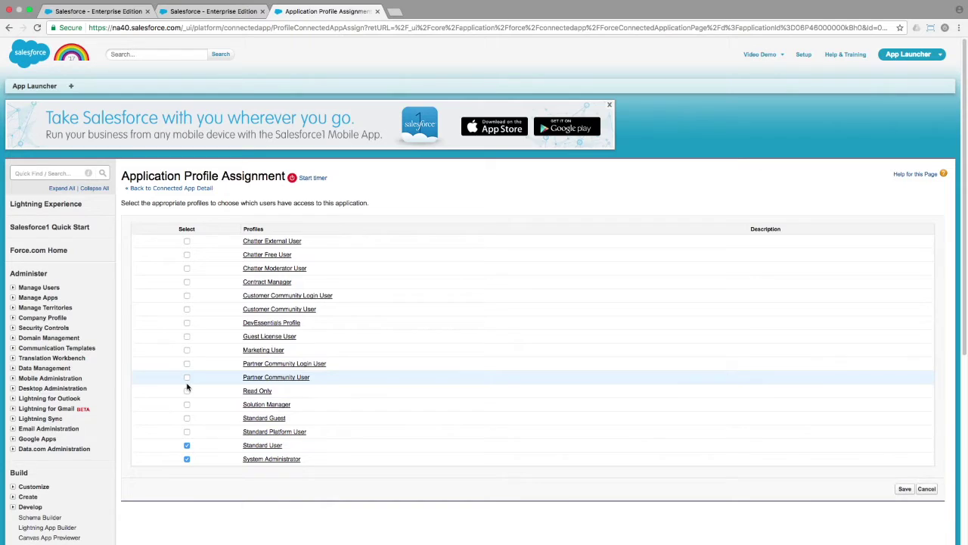
{"action": "left_click", "coordinate": [187, 378]}
{"action": "left_click", "coordinate": [187, 418]}
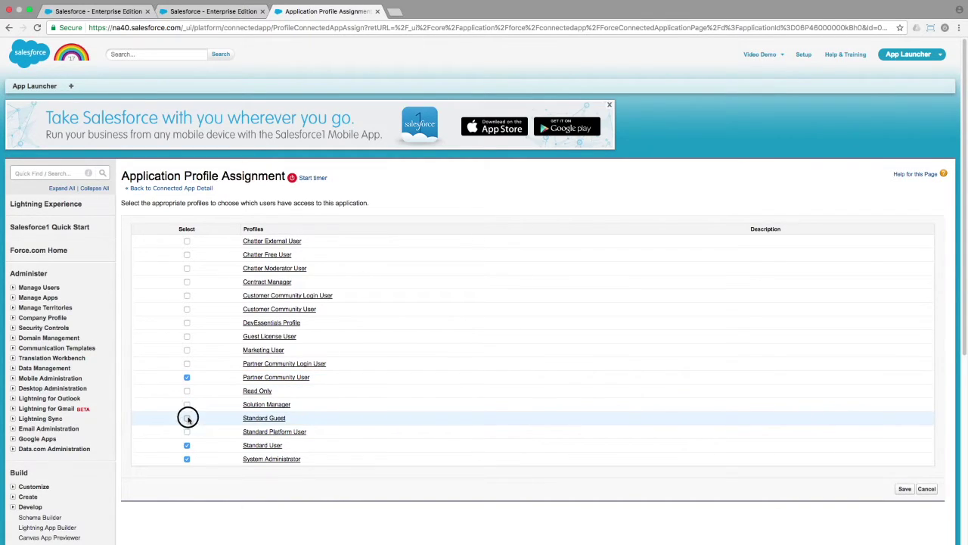
{"action": "left_click", "coordinate": [905, 489]}
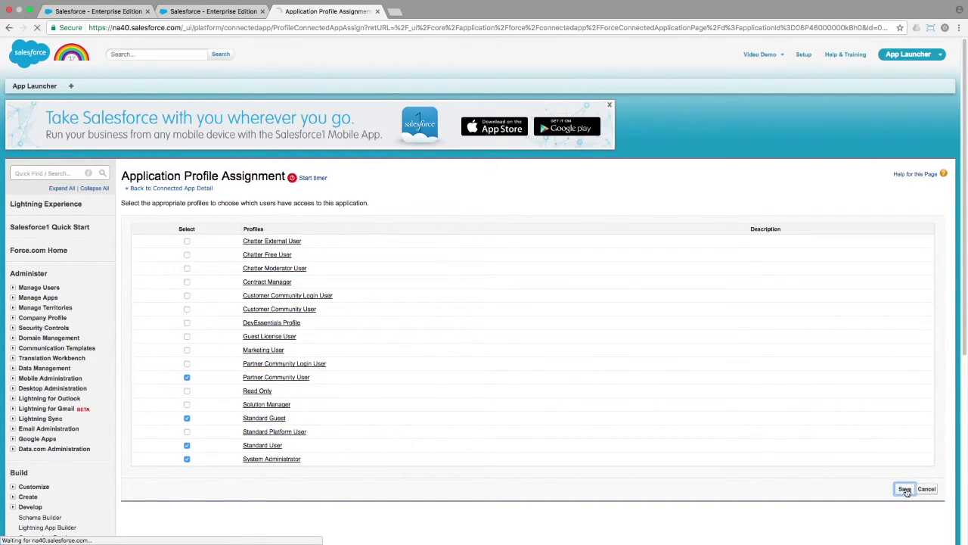
{"action": "scroll", "coordinate": [460, 422], "scroll_direction": "down", "scroll_amount": 5}
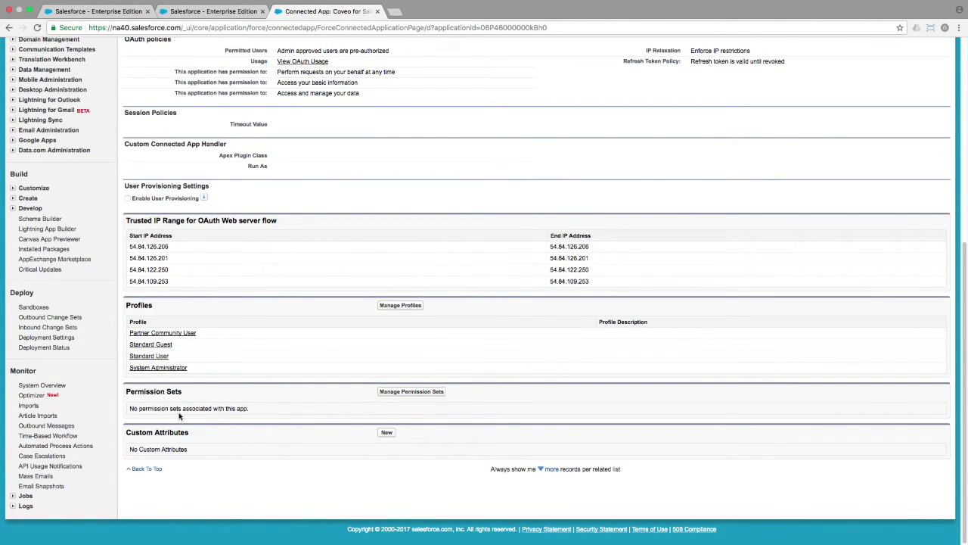
{"action": "scroll", "coordinate": [179, 416], "scroll_direction": "up", "scroll_amount": 6}
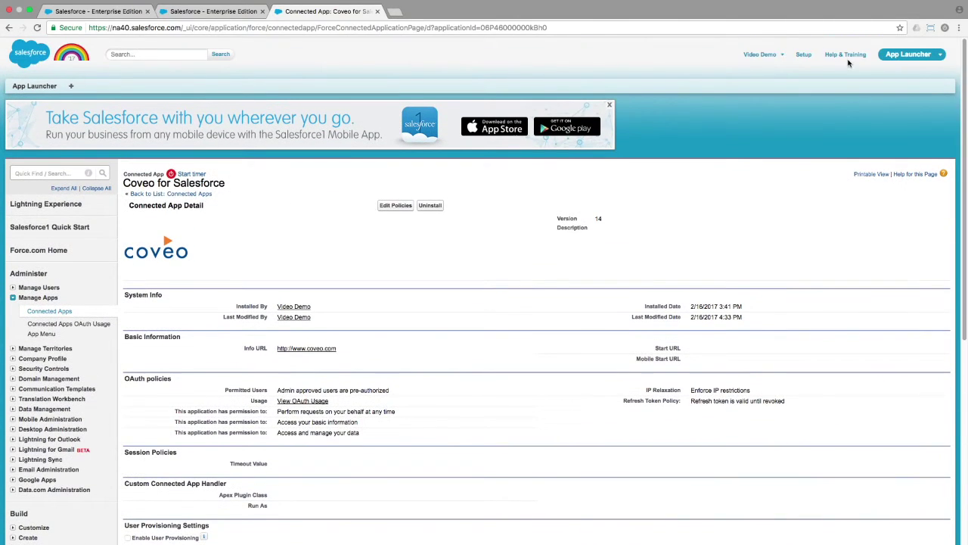
{"action": "left_click", "coordinate": [804, 57]}
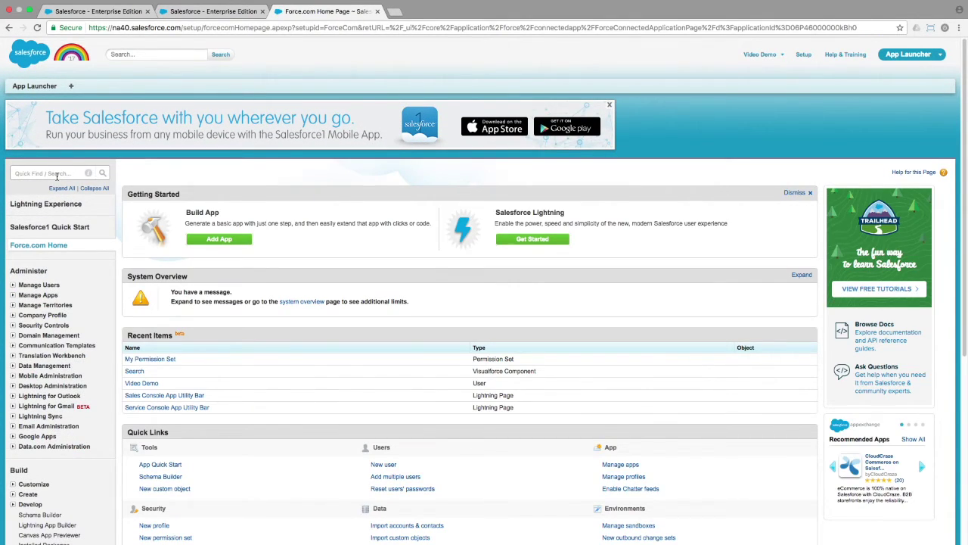
Reopen the Coveo for Salesforce V2 configuration via Quick Find 'ins' and Installed Packages.
{"action": "left_click", "coordinate": [56, 173]}
{"action": "type", "text": "inst"}
{"action": "left_click", "coordinate": [42, 227]}
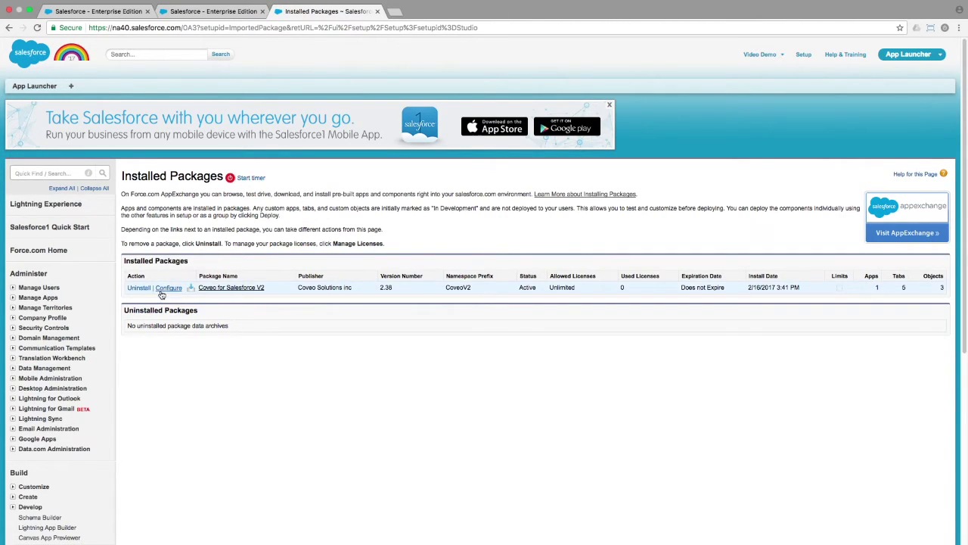
{"action": "left_click", "coordinate": [165, 289]}
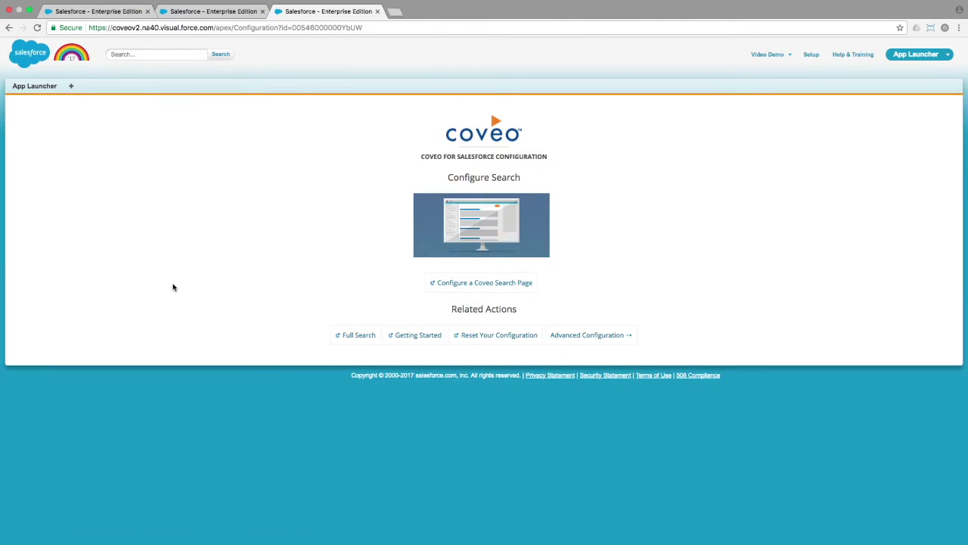
Set the admin-identity fallback to Disallow in Advanced Configuration, save, and open All Tabs.
{"action": "left_click", "coordinate": [579, 338]}
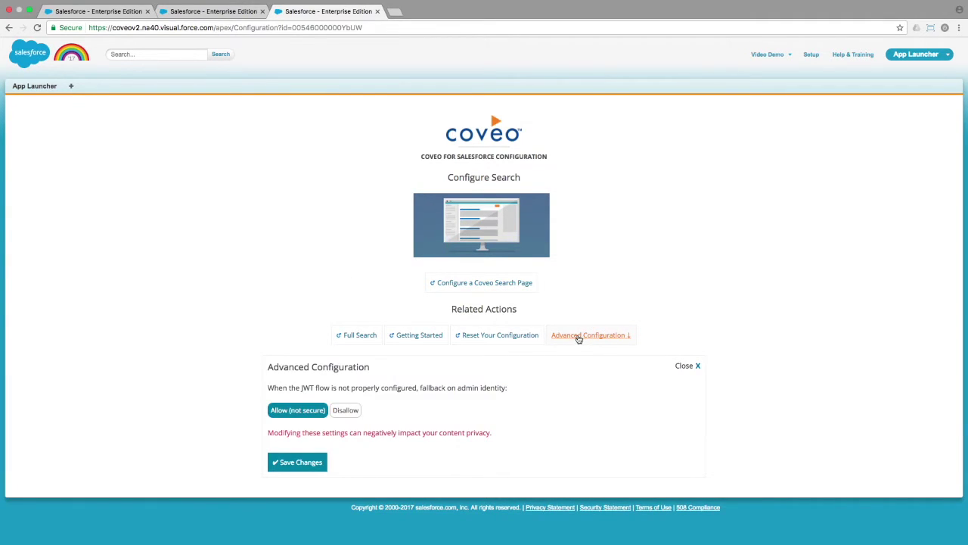
{"action": "left_click", "coordinate": [352, 411]}
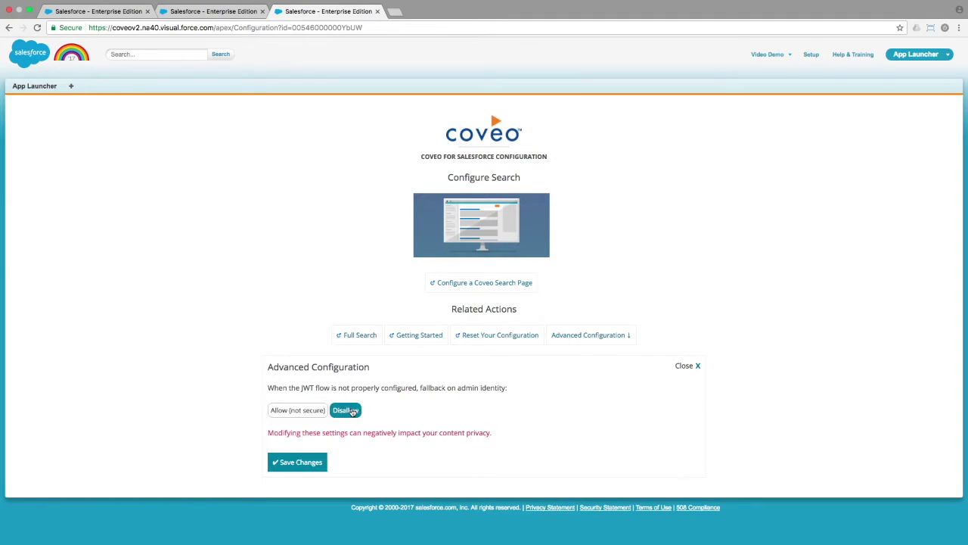
{"action": "left_click", "coordinate": [295, 463]}
{"action": "left_click", "coordinate": [694, 366]}
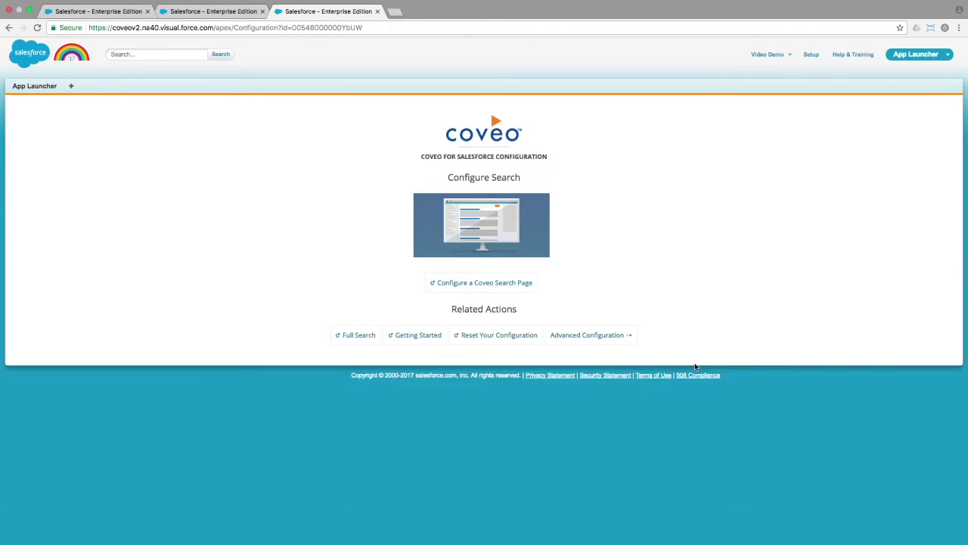
{"action": "left_click", "coordinate": [72, 84]}
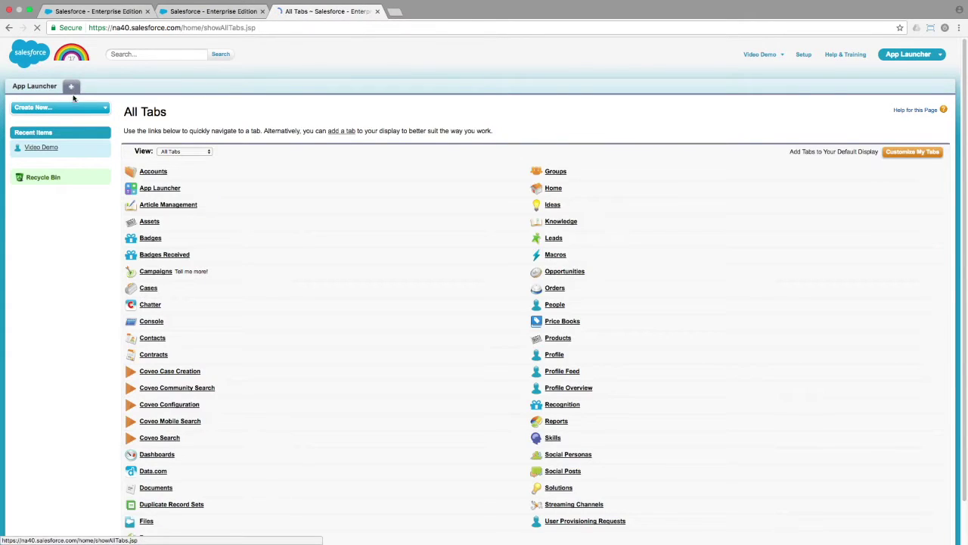
Open Coveo Search from All Tabs (197 results), toggle its Search menu, and open a new browser tab.
{"action": "left_click", "coordinate": [160, 437]}
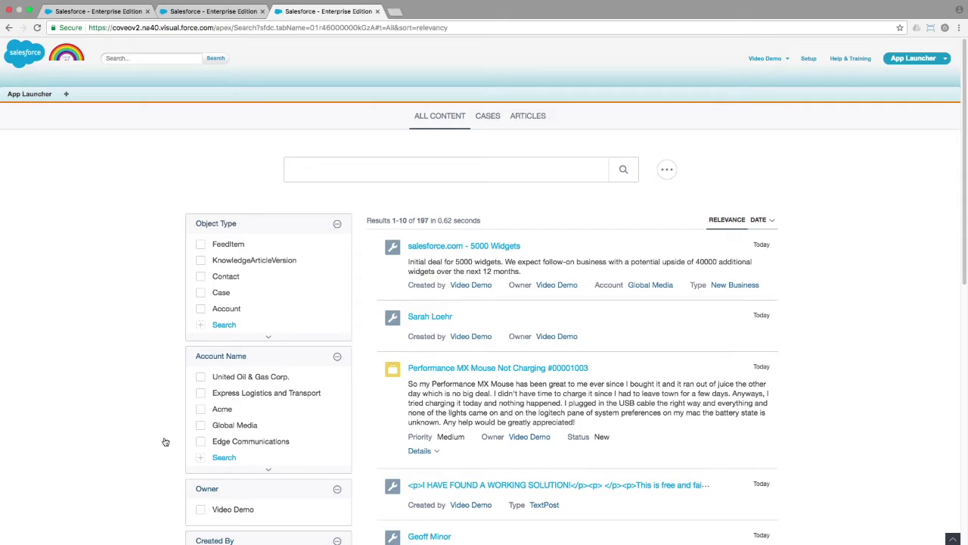
{"action": "left_click", "coordinate": [953, 540]}
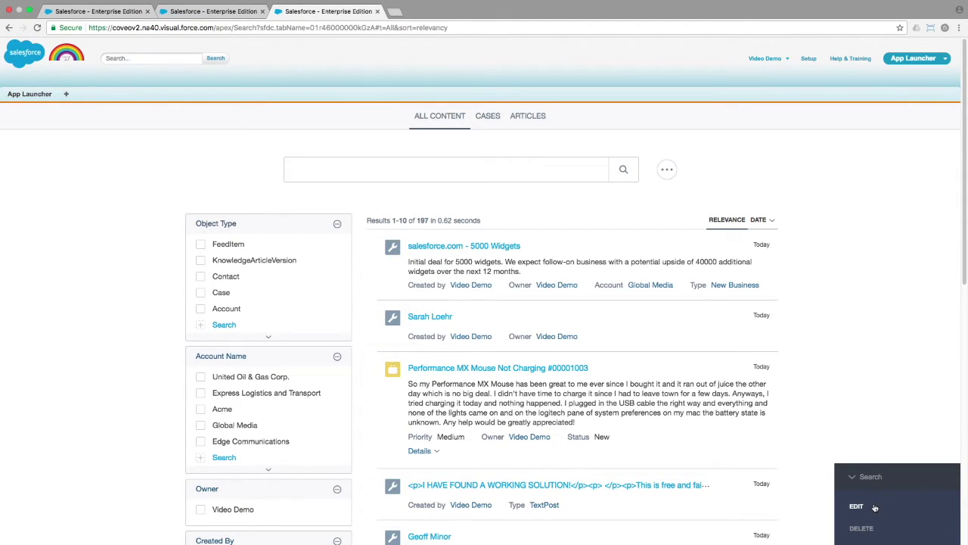
{"action": "left_click", "coordinate": [855, 478]}
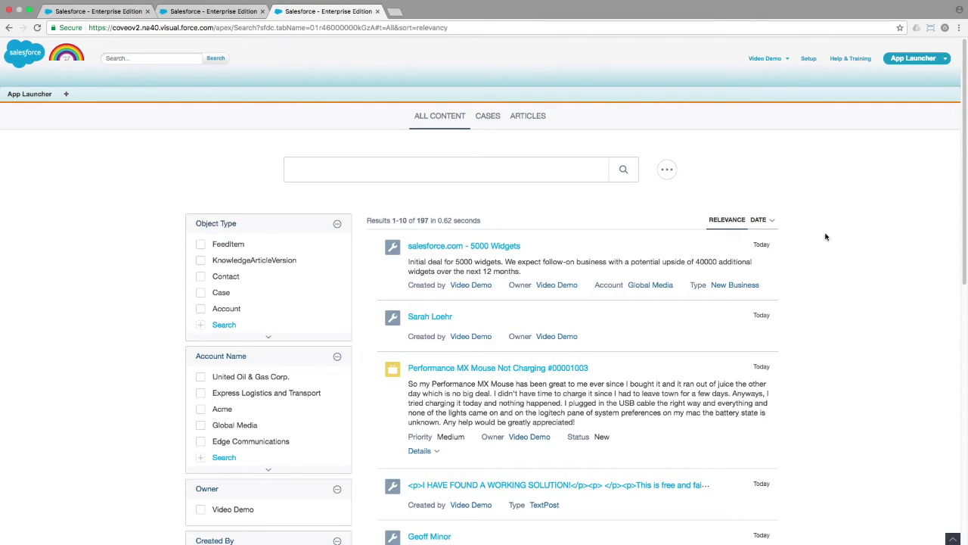
{"action": "left_click", "coordinate": [394, 12]}
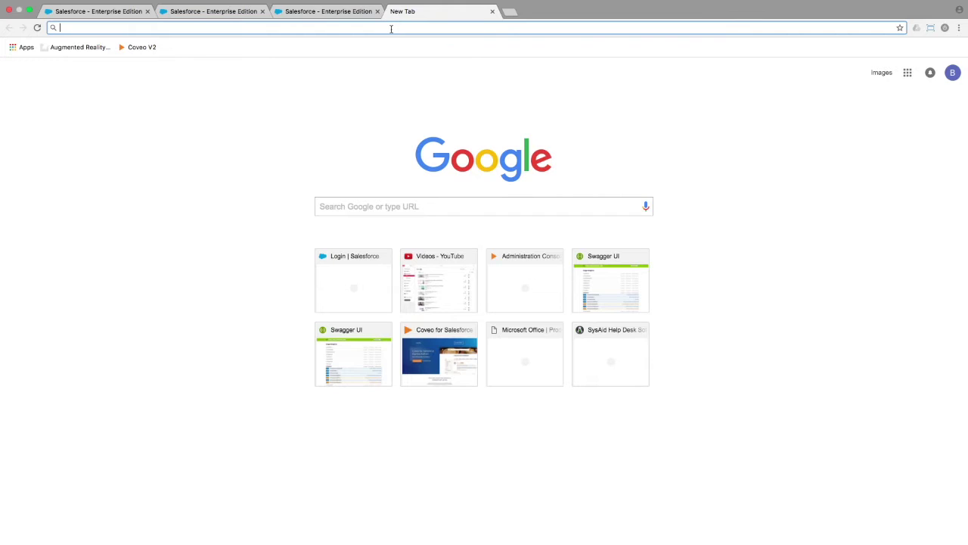
Sign in to platform.cloud.coveo.com using the saved Salesforce Production username and allow Coveo Admin access.
{"action": "type", "text": "platform.cloud.coveo.com"}
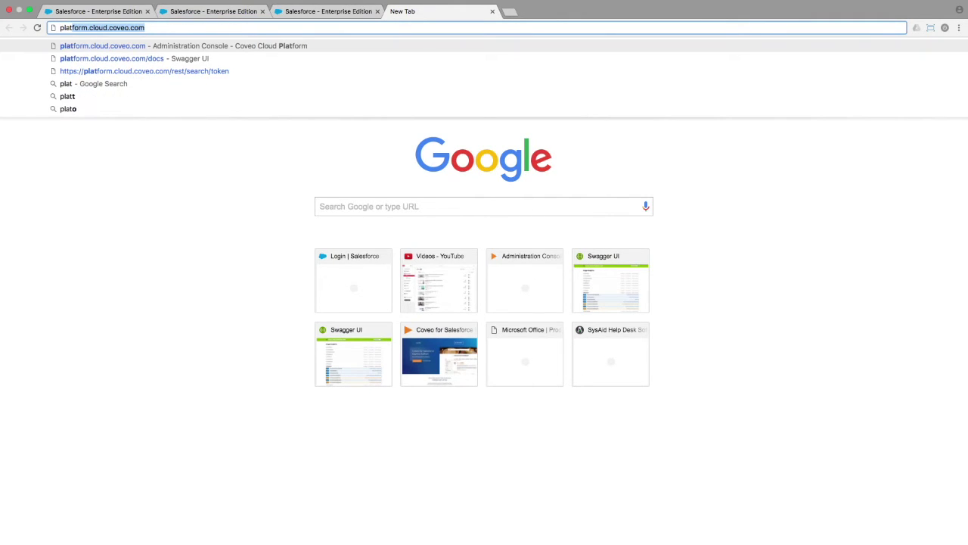
{"action": "key", "text": "Return"}
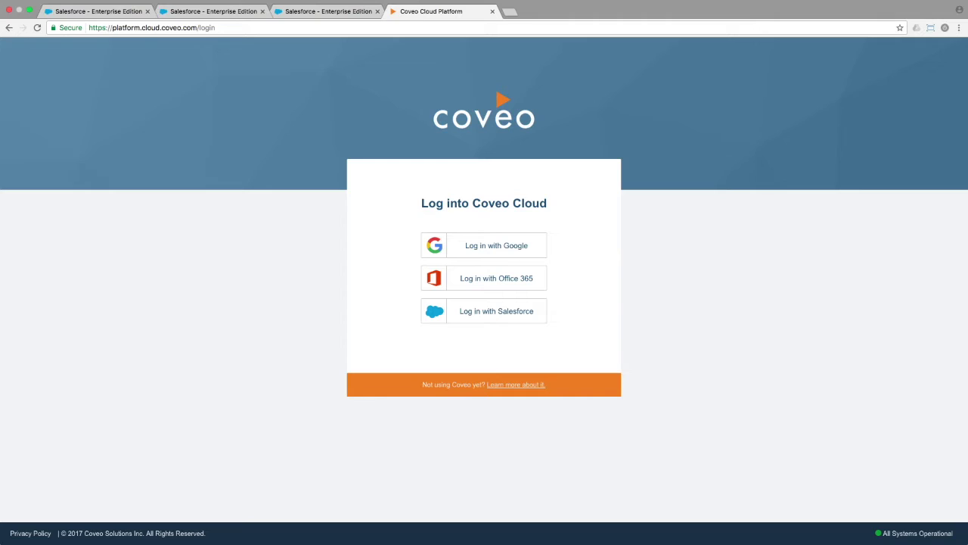
{"action": "left_click", "coordinate": [502, 316]}
{"action": "left_click", "coordinate": [449, 336]}
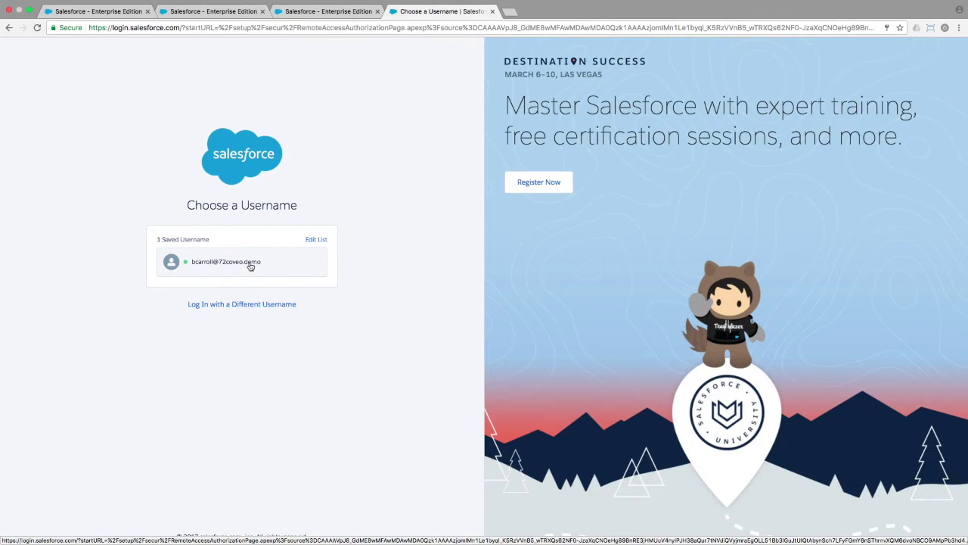
{"action": "left_click", "coordinate": [250, 265]}
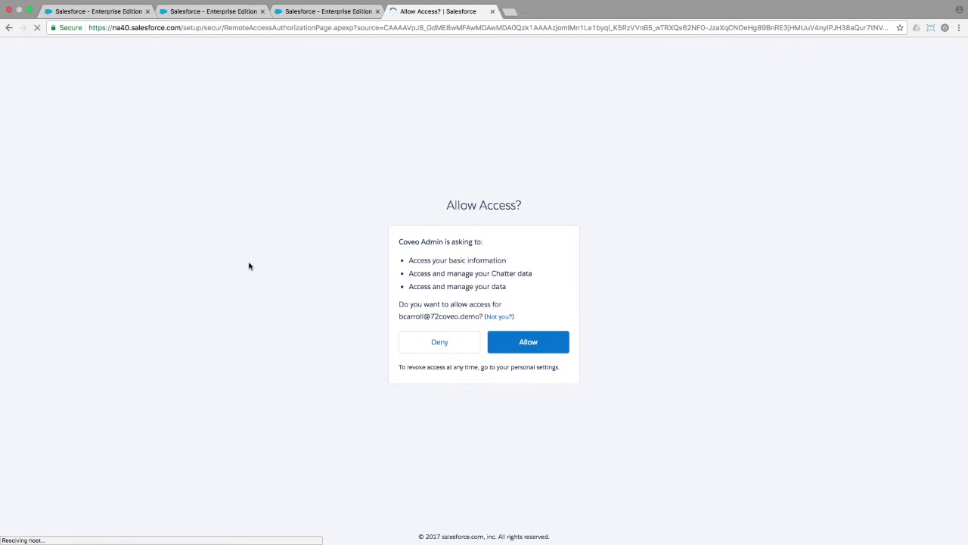
{"action": "left_click", "coordinate": [530, 341]}
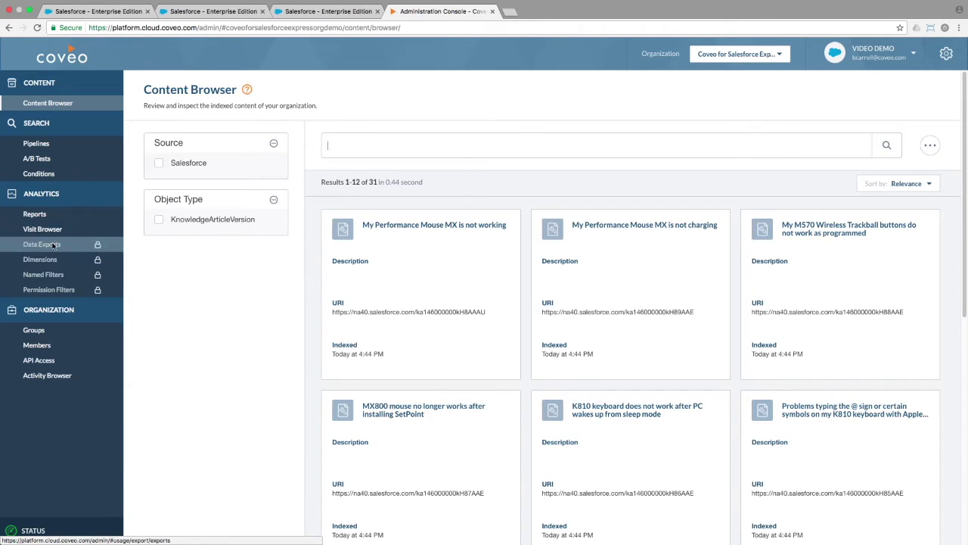
Review the Content Browser's 31 indexed knowledge article items and the left navigation sections.
{"action": "mouse_move", "coordinate": [53, 244]}
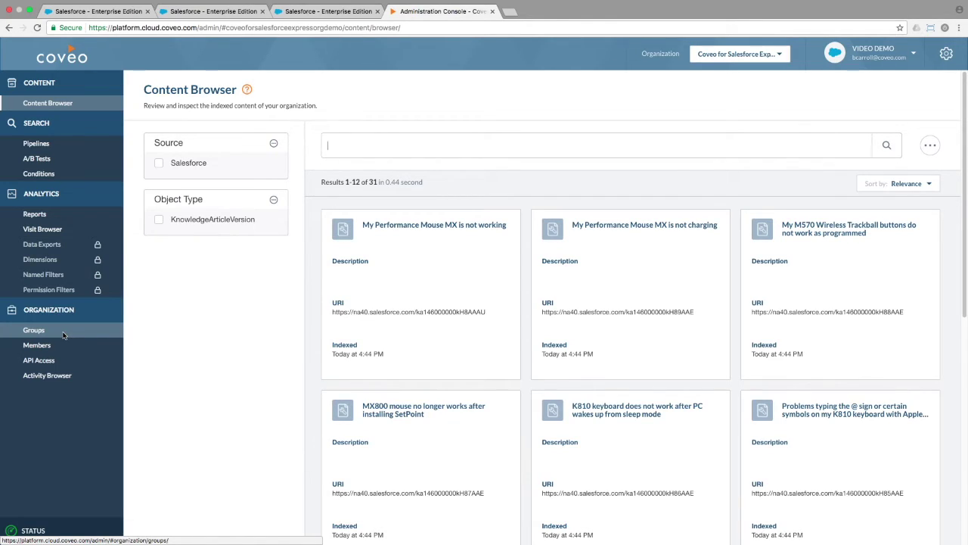
Search Coveo in the Salesforce tab for 'performance mouse is not charging', returning 14 results.
{"action": "left_click", "coordinate": [352, 12]}
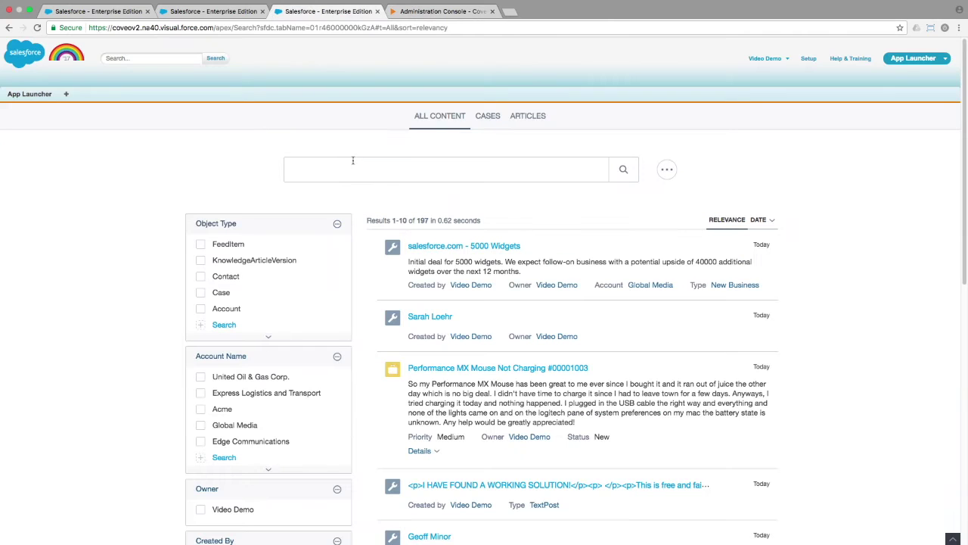
{"action": "type", "text": "performance mouse is not charging"}
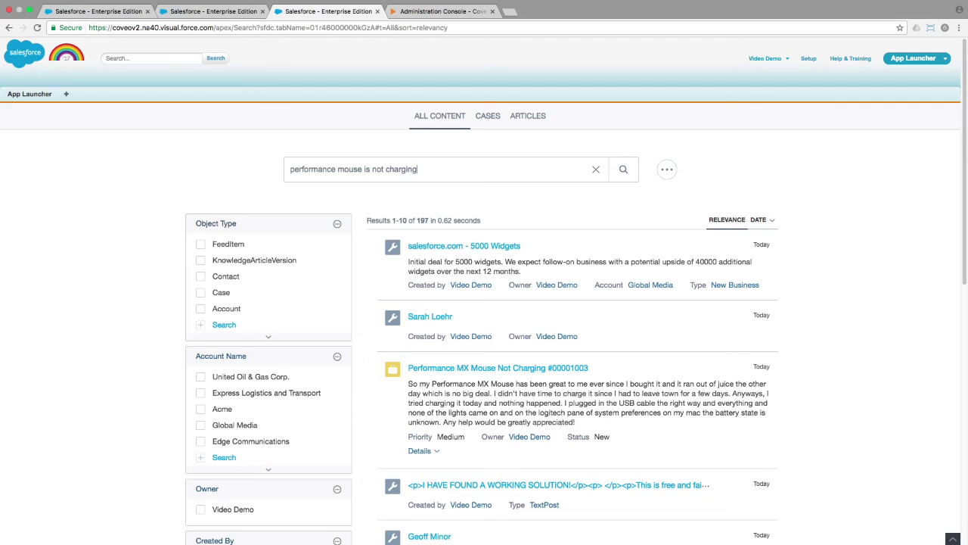
{"action": "key", "text": "Return"}
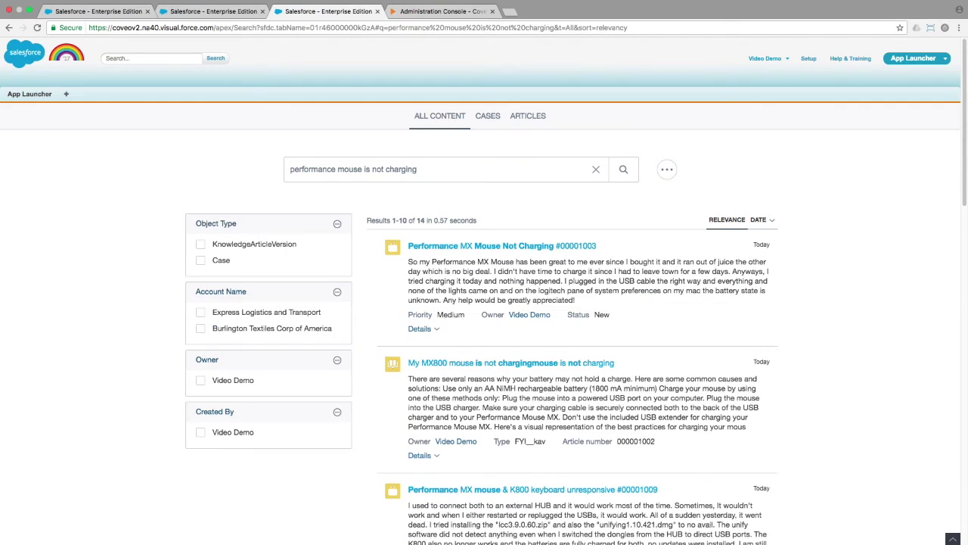
Add Coveo Search to the saved tabs through Customize My Tabs and open the new tab.
{"action": "left_click", "coordinate": [66, 97]}
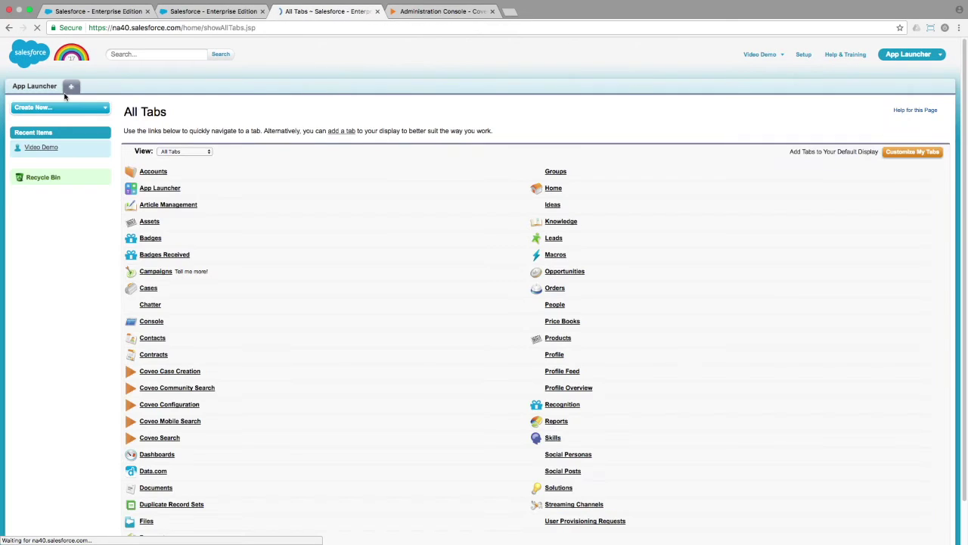
{"action": "left_click", "coordinate": [927, 155]}
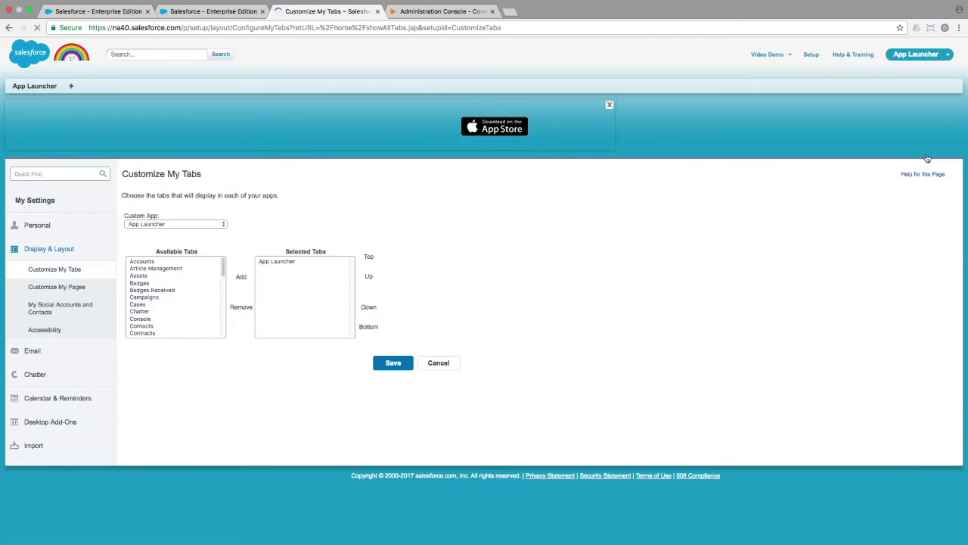
{"action": "left_click_drag", "start_coordinate": [224, 265], "coordinate": [224, 282]}
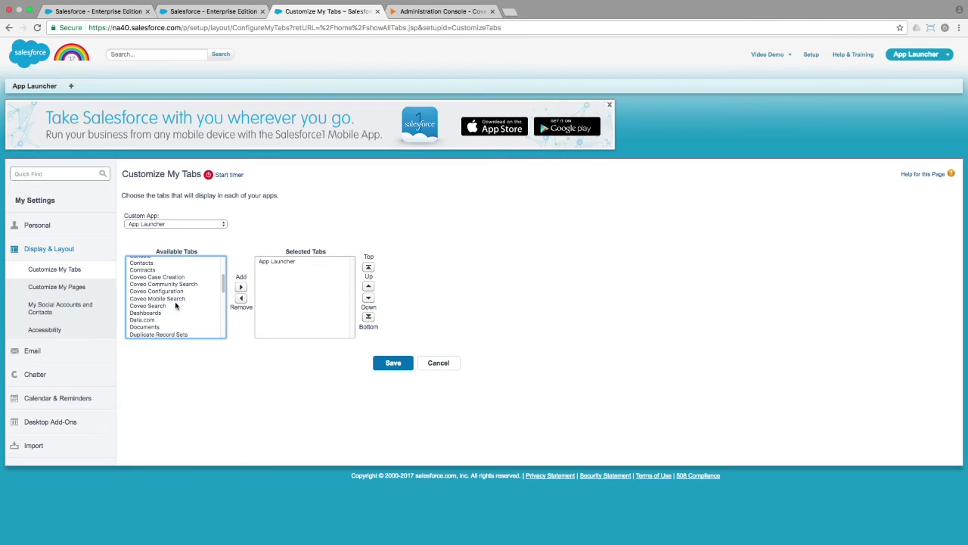
{"action": "left_click", "coordinate": [152, 306]}
{"action": "left_click", "coordinate": [241, 288]}
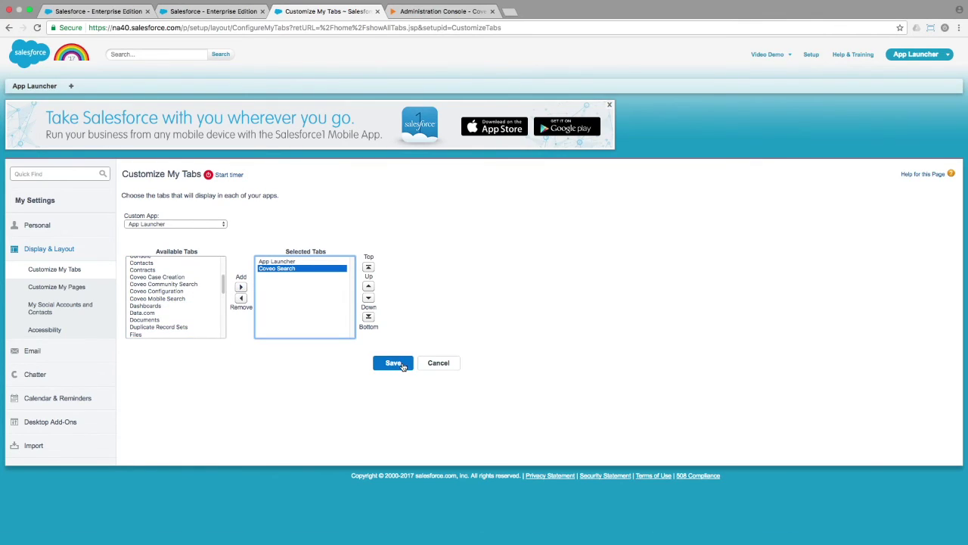
{"action": "left_click", "coordinate": [402, 364]}
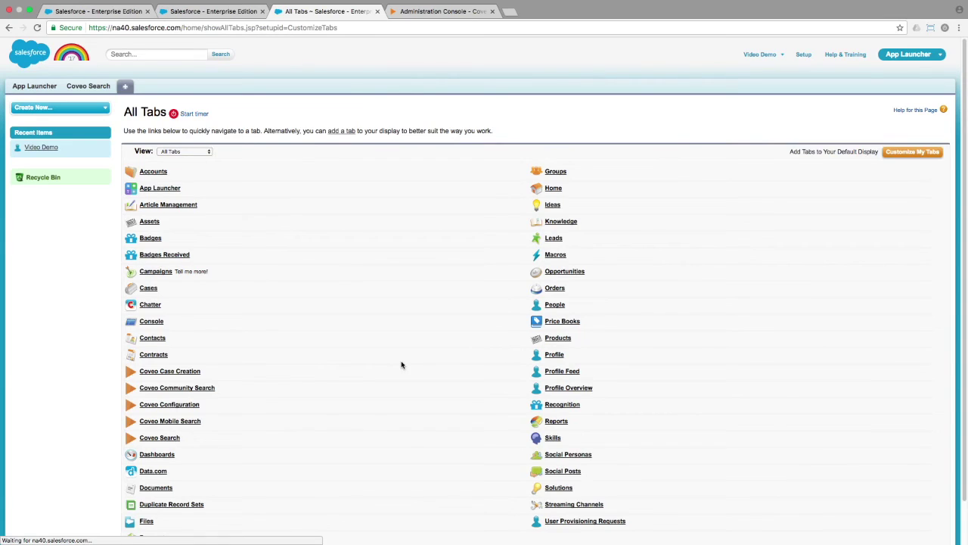
{"action": "left_click", "coordinate": [88, 86]}
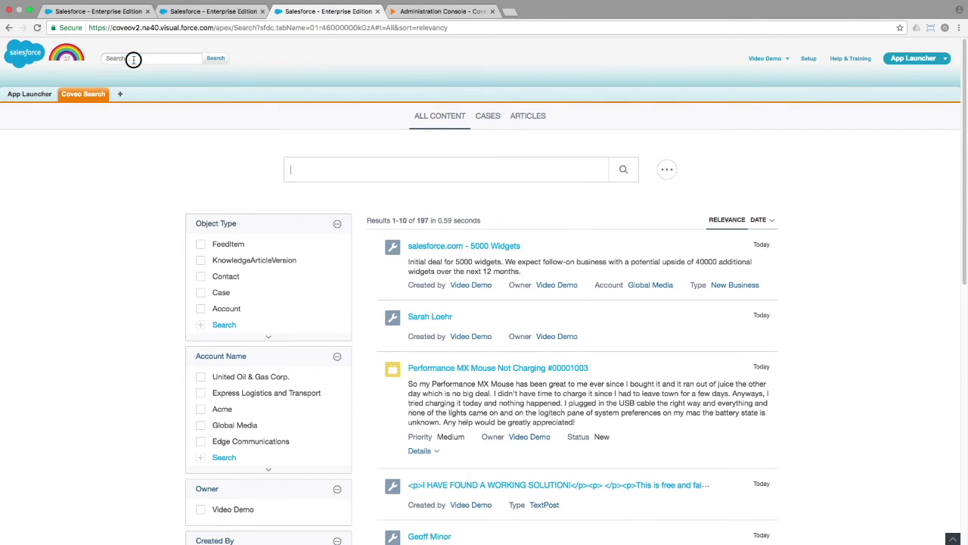
Run a standard search for 'performance mouse not charging' (12 articles, 2 cases), then return to Coveo Search.
{"action": "left_click", "coordinate": [133, 58]}
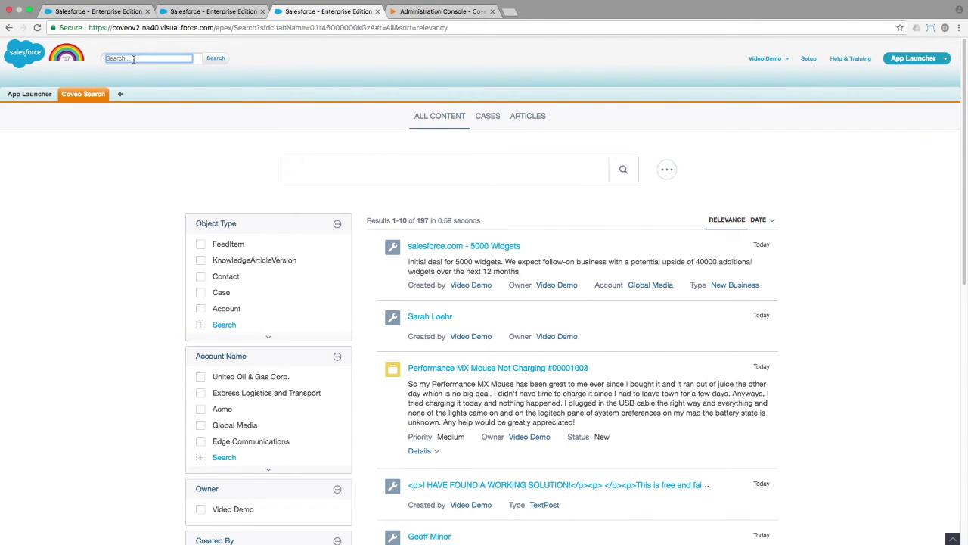
{"action": "type", "text": "performance mouse not chargin"}
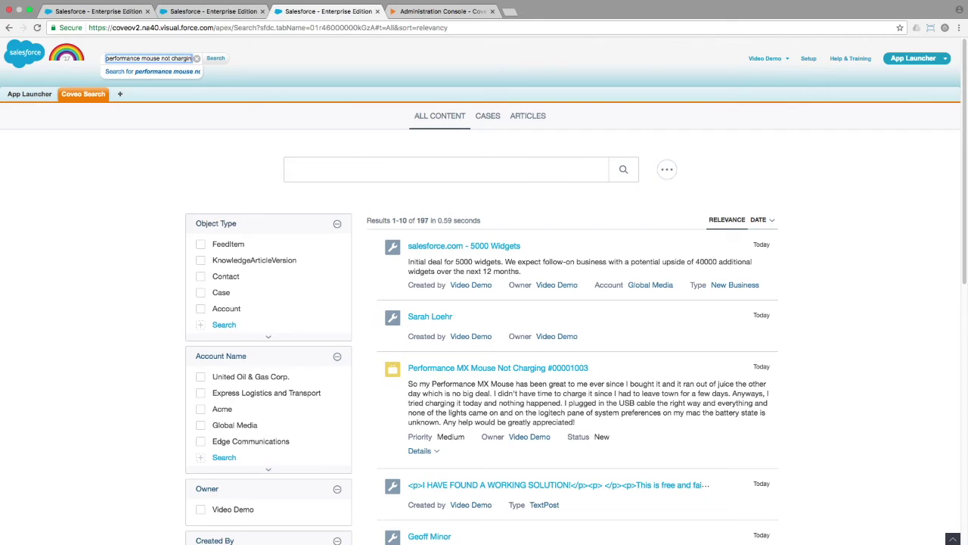
{"action": "type", "text": "g"}
{"action": "key", "text": "Return"}
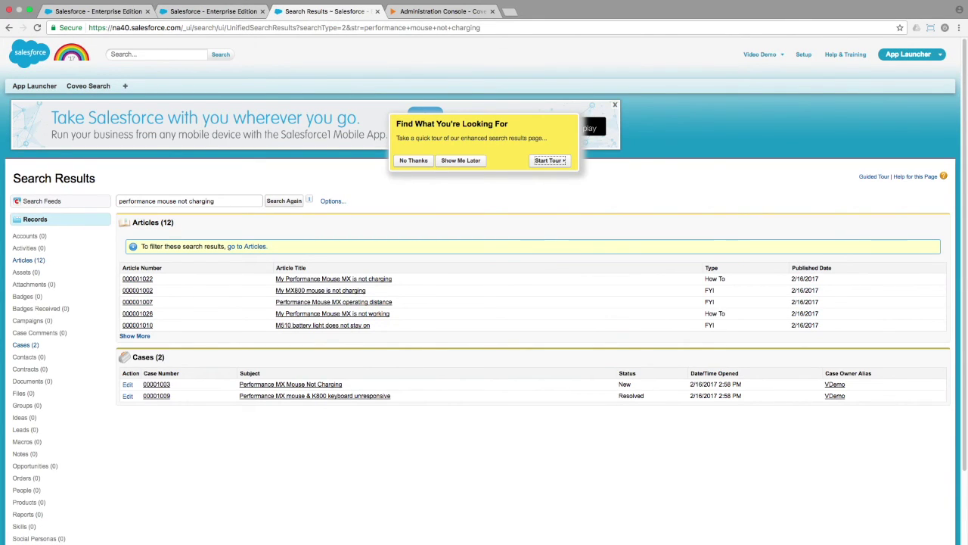
{"action": "left_click", "coordinate": [93, 87]}
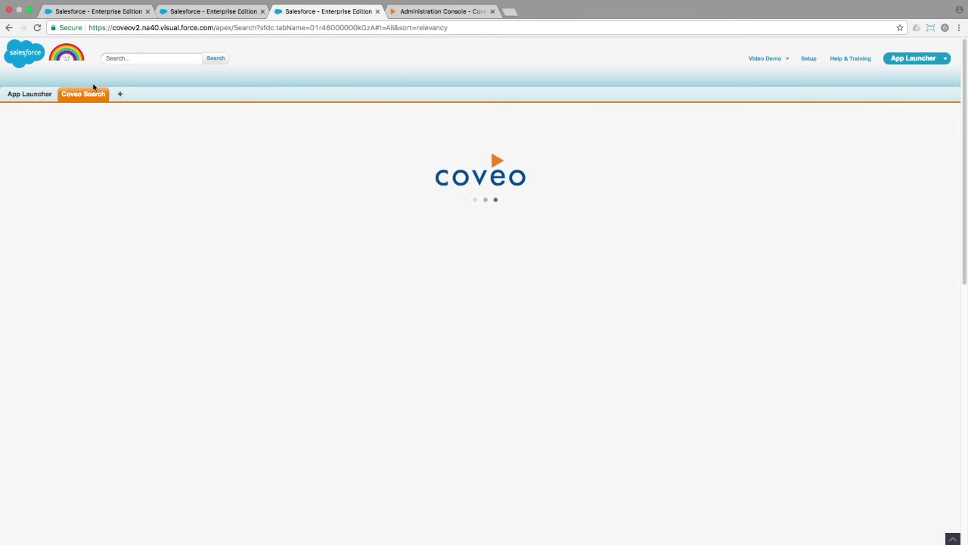